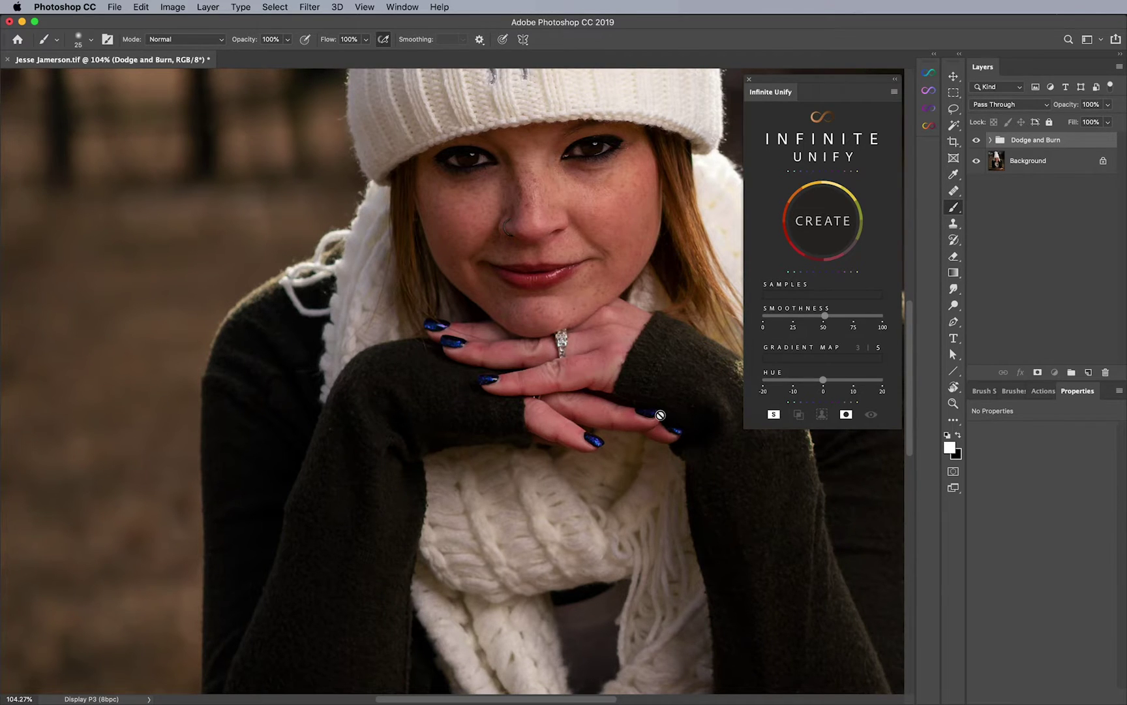
- Switch the Infinite Unify mode from S to H and show the Color Fill 1 layer inside the Dodge and Burn group
{"action": "left_click", "coordinate": [777, 415]}
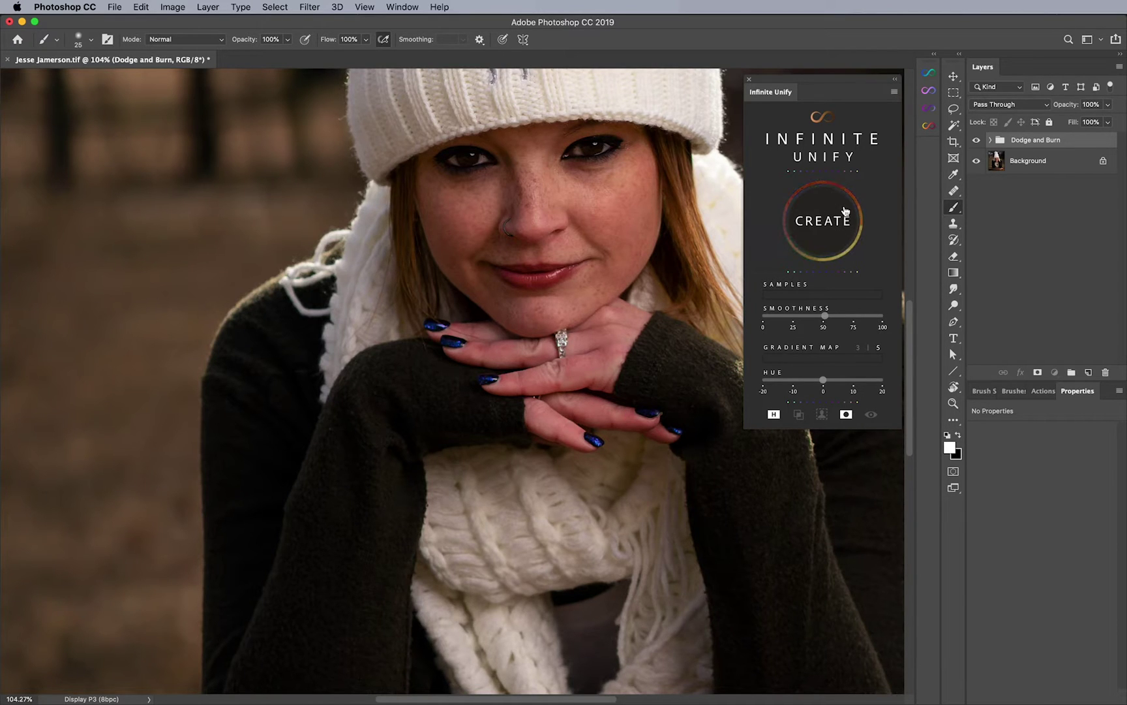
{"action": "left_click", "coordinate": [991, 140]}
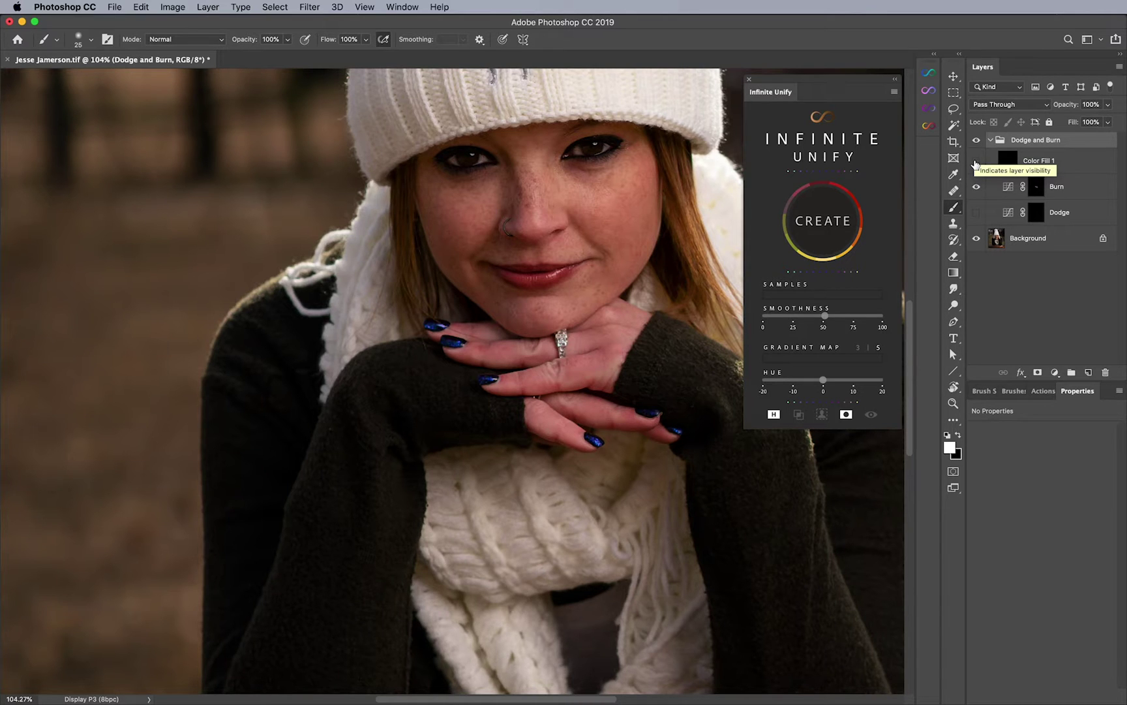
{"action": "left_click", "coordinate": [976, 163]}
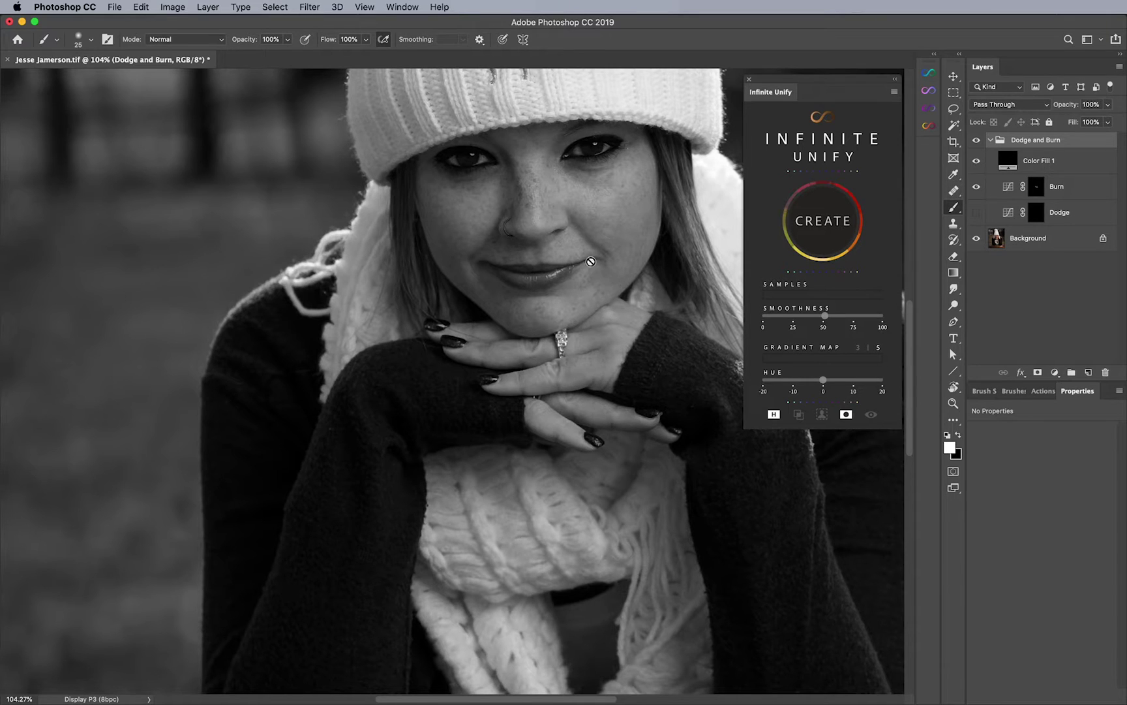
- Hide the Burn layer and examine the Burn curve, the Dodge curve and the Color Fill 1 layer
{"action": "left_click", "coordinate": [976, 186]}
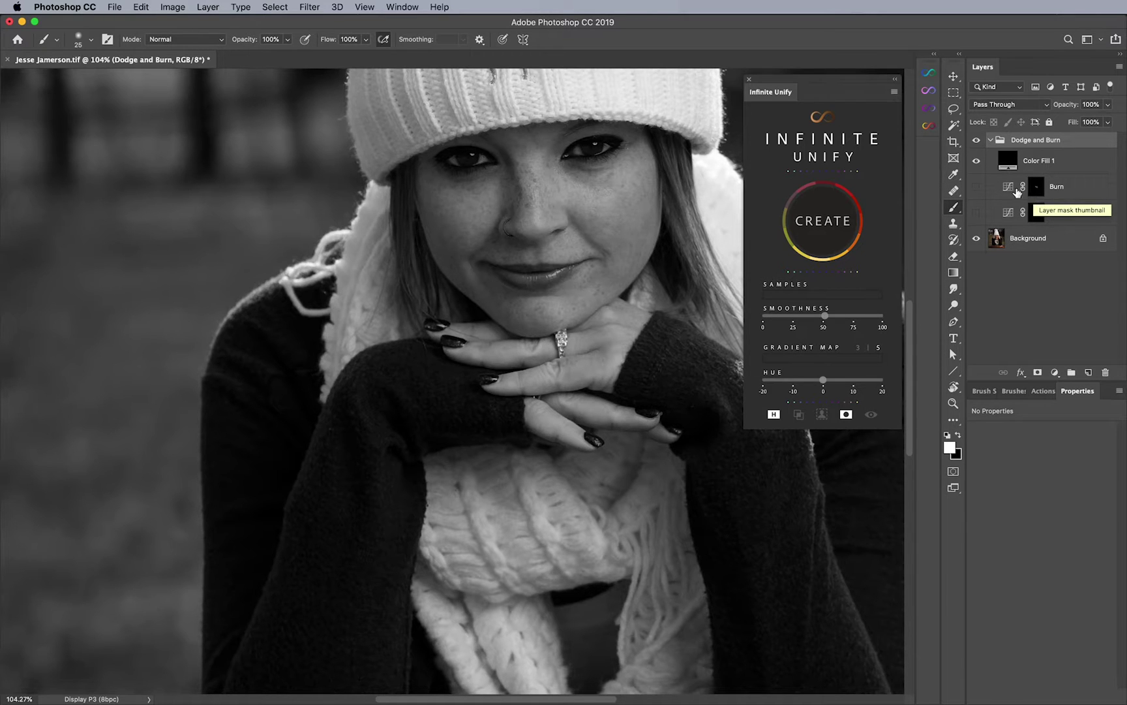
{"action": "left_click", "coordinate": [1012, 189]}
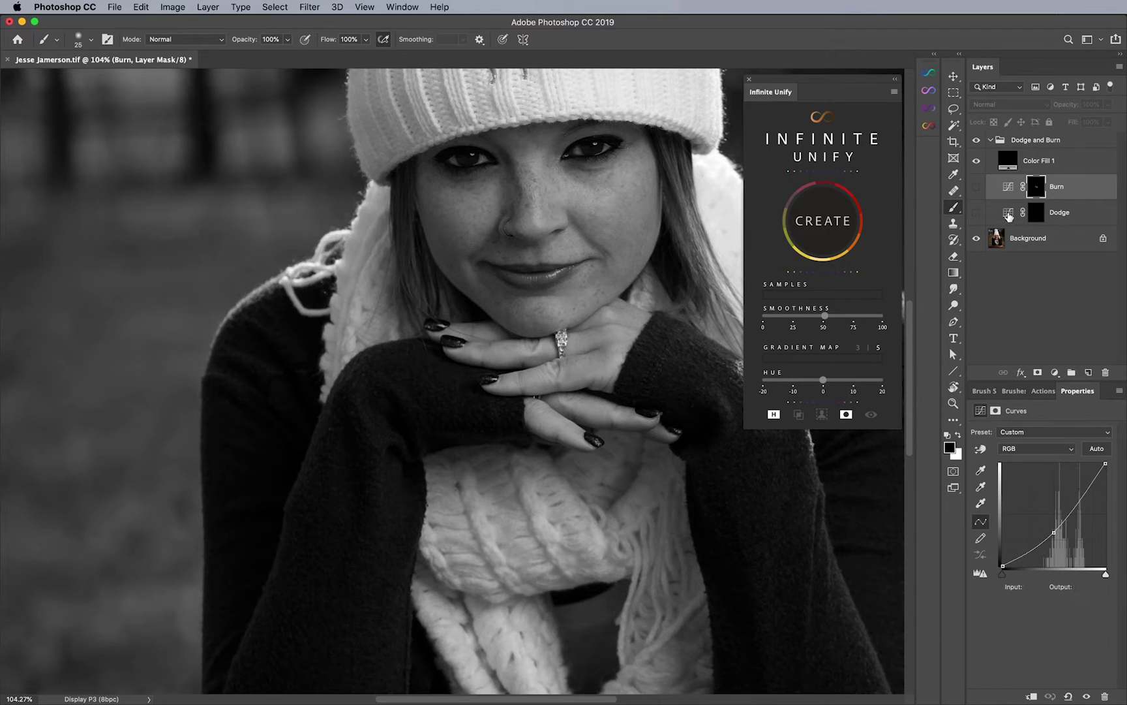
{"action": "left_click", "coordinate": [1009, 210]}
{"action": "left_click", "coordinate": [1012, 172]}
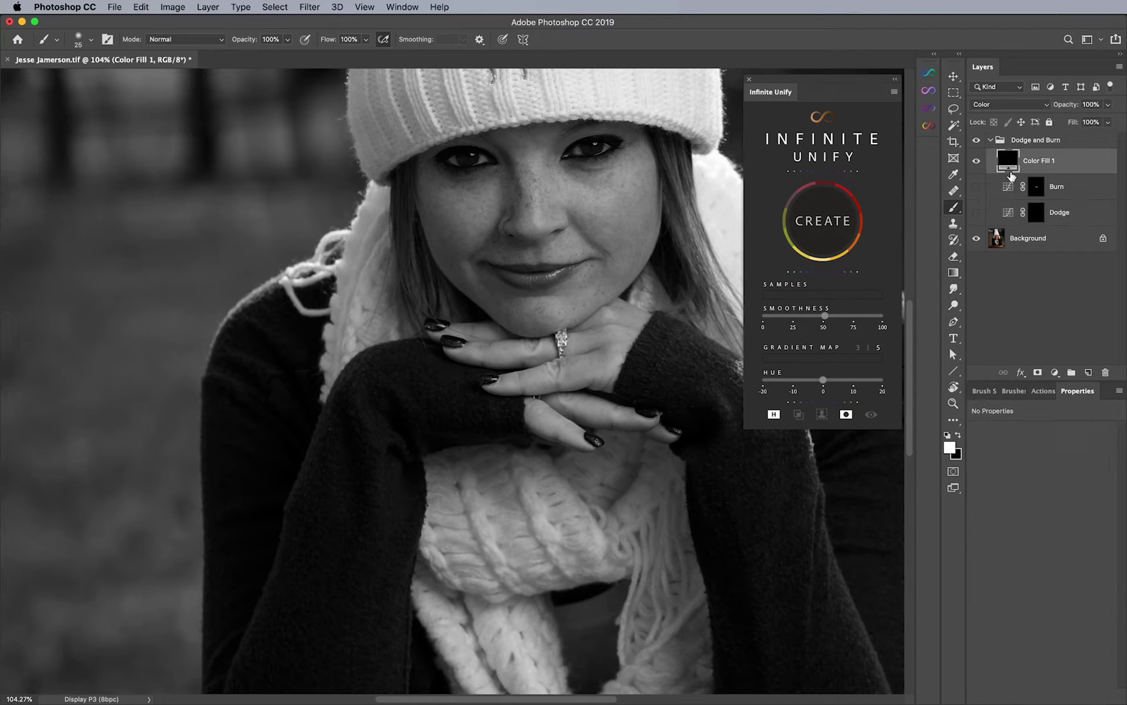
{"action": "left_click", "coordinate": [1012, 189]}
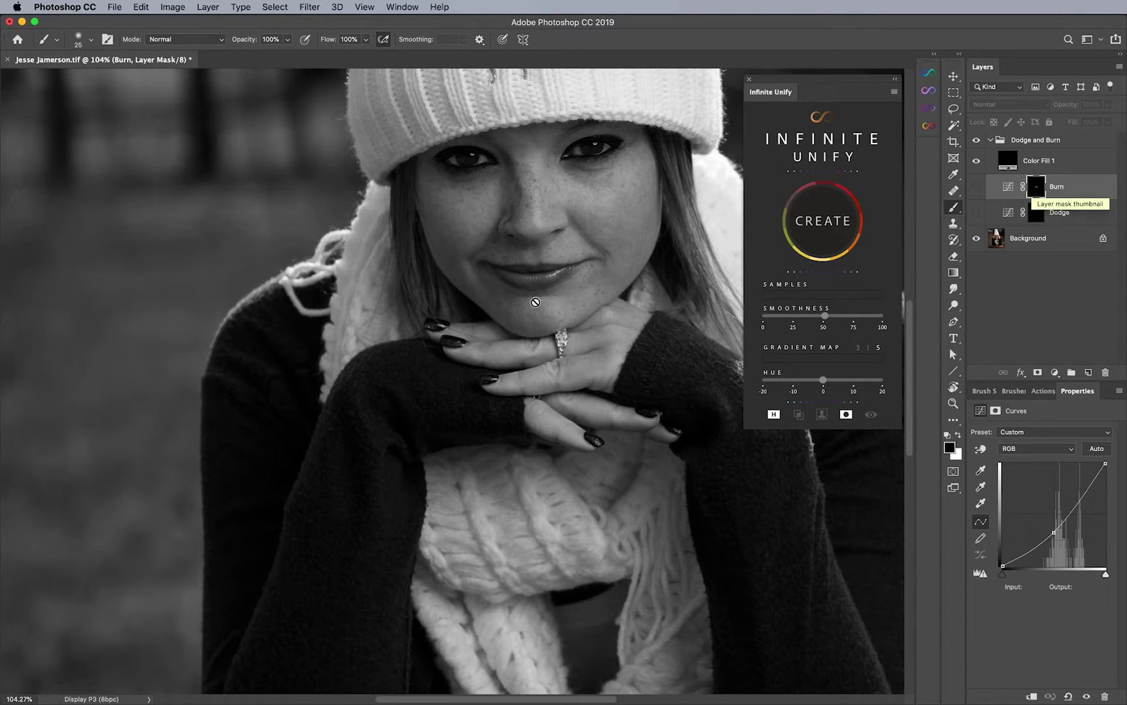
- Show the Burn layer and set up a white brush at 45 px with 2% flow for its mask
{"action": "left_click", "coordinate": [976, 186]}
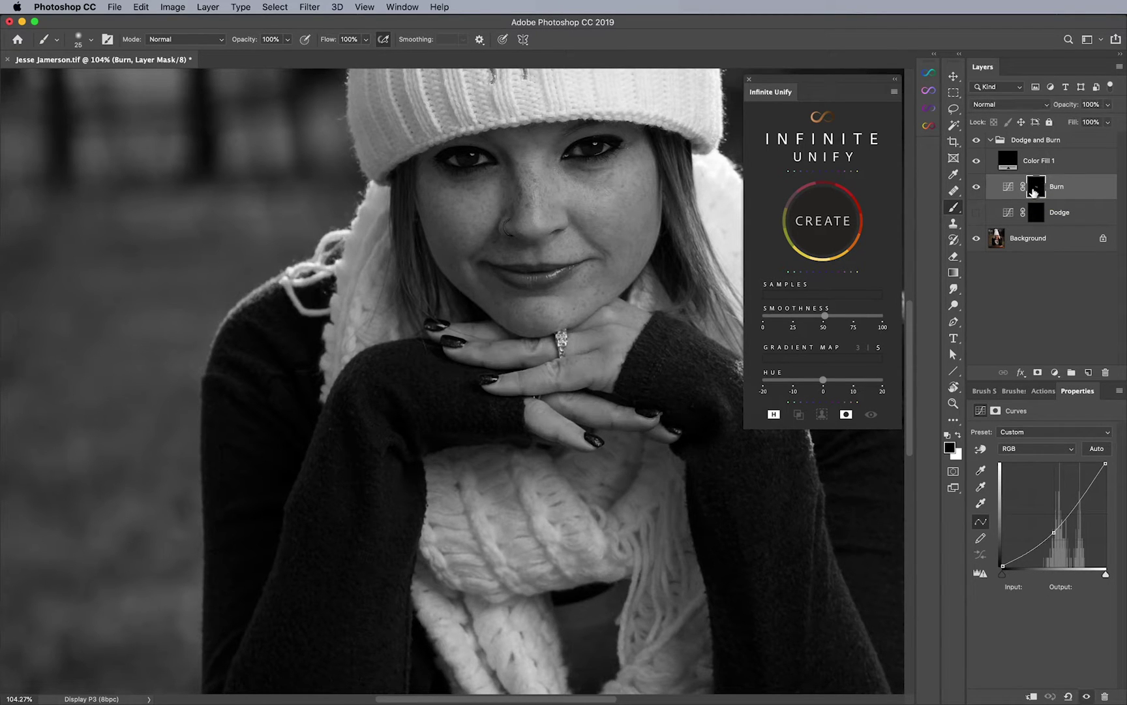
{"action": "key", "text": "bracketright"}
{"action": "key", "text": "bracketright"}
{"action": "key", "text": "bracketright"}
{"action": "key", "text": "bracketright"}
{"action": "key", "text": "bracketright"}
{"action": "key", "text": "0"}
{"action": "key", "text": "2"}
{"action": "key", "text": "bracketleft"}
{"action": "key", "text": "bracketleft"}
{"action": "key", "text": "x"}
{"action": "key", "text": "bracketleft"}
{"action": "key", "text": "bracketleft"}
{"action": "key", "text": "bracketleft"}
{"action": "key", "text": "bracketleft"}
{"action": "key", "text": "bracketleft"}
{"action": "key", "text": "bracketright"}
{"action": "key", "text": "bracketright"}
{"action": "key", "text": "bracketright"}
{"action": "key", "text": "bracketright"}
{"action": "key", "text": "bracketright"}
{"action": "key", "text": "bracketright"}
{"action": "key", "text": "bracketleft"}
{"action": "key", "text": "bracketleft"}
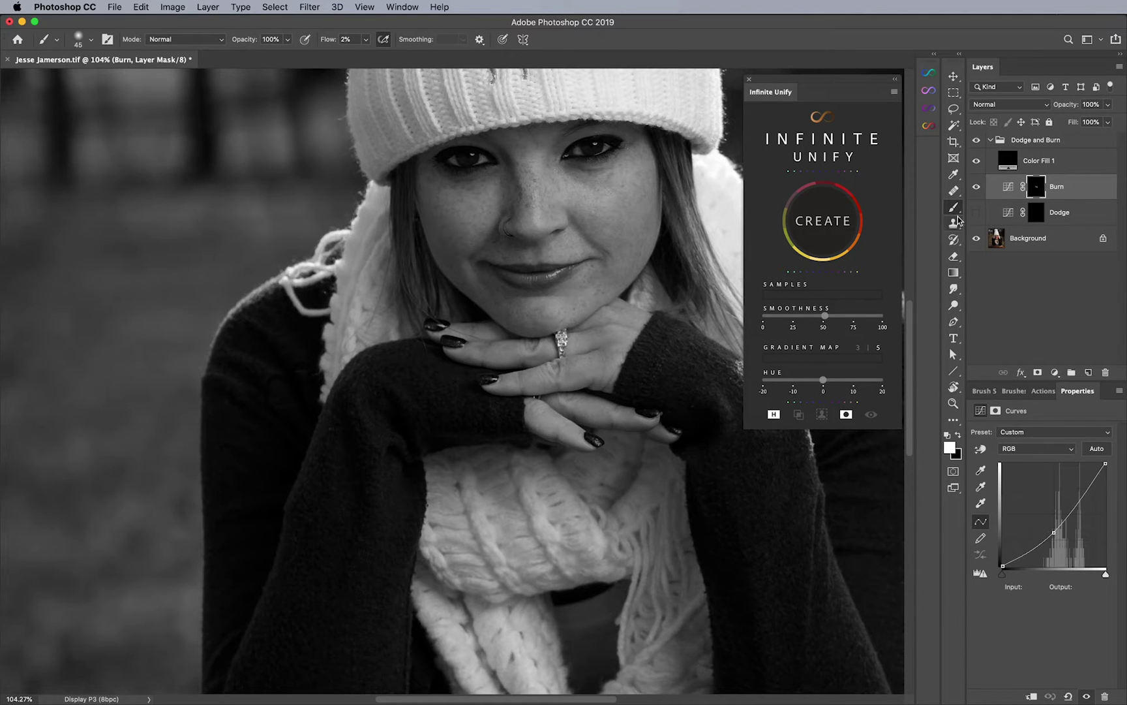
- Examine the adjustment layer types and the Color blend mode of the Color Fill 1 layer
{"action": "left_click", "coordinate": [1056, 164]}
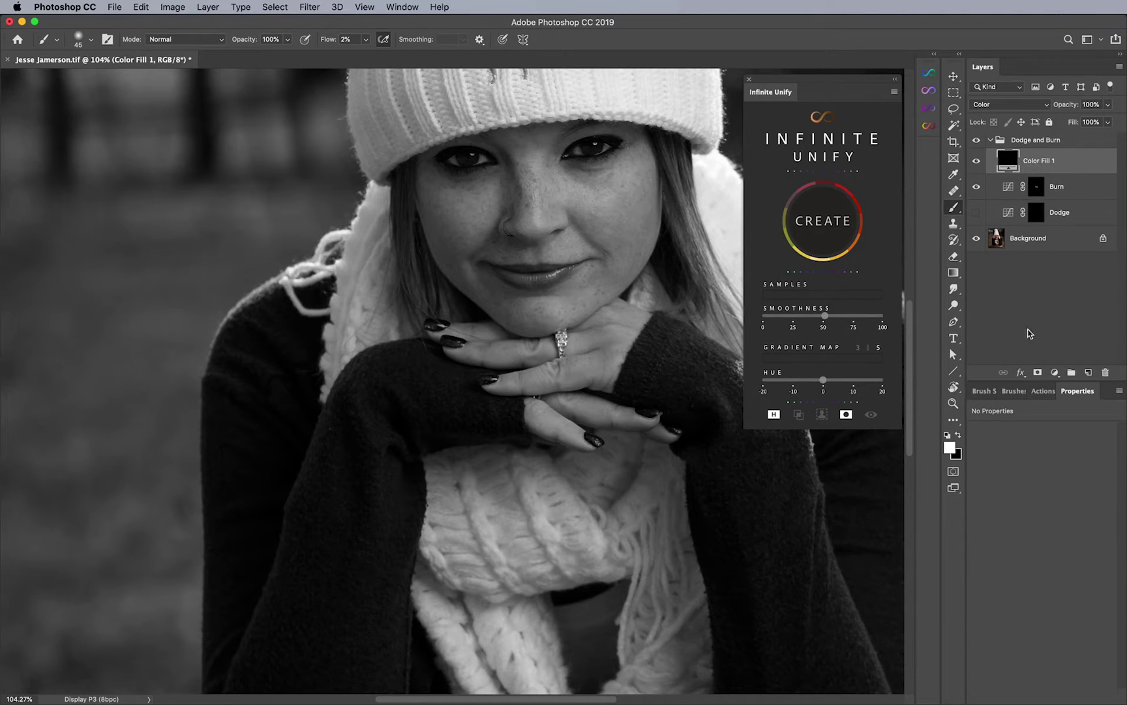
{"action": "left_click", "coordinate": [1055, 372]}
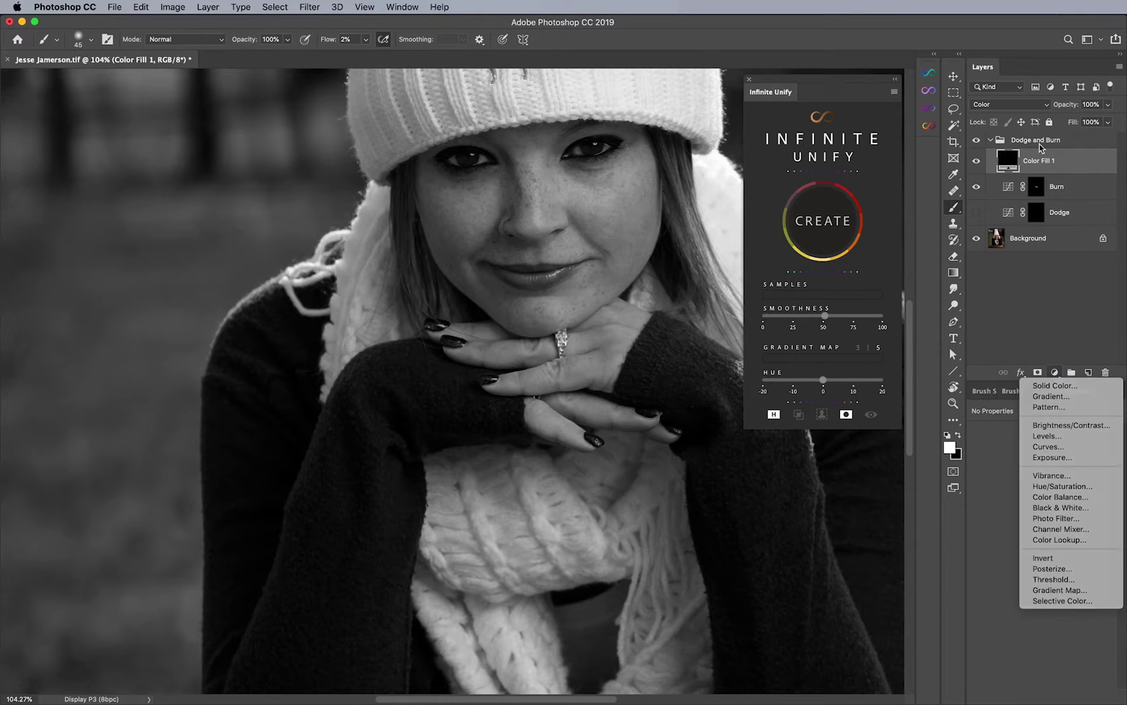
{"action": "left_click", "coordinate": [1042, 148]}
{"action": "left_click", "coordinate": [1006, 106]}
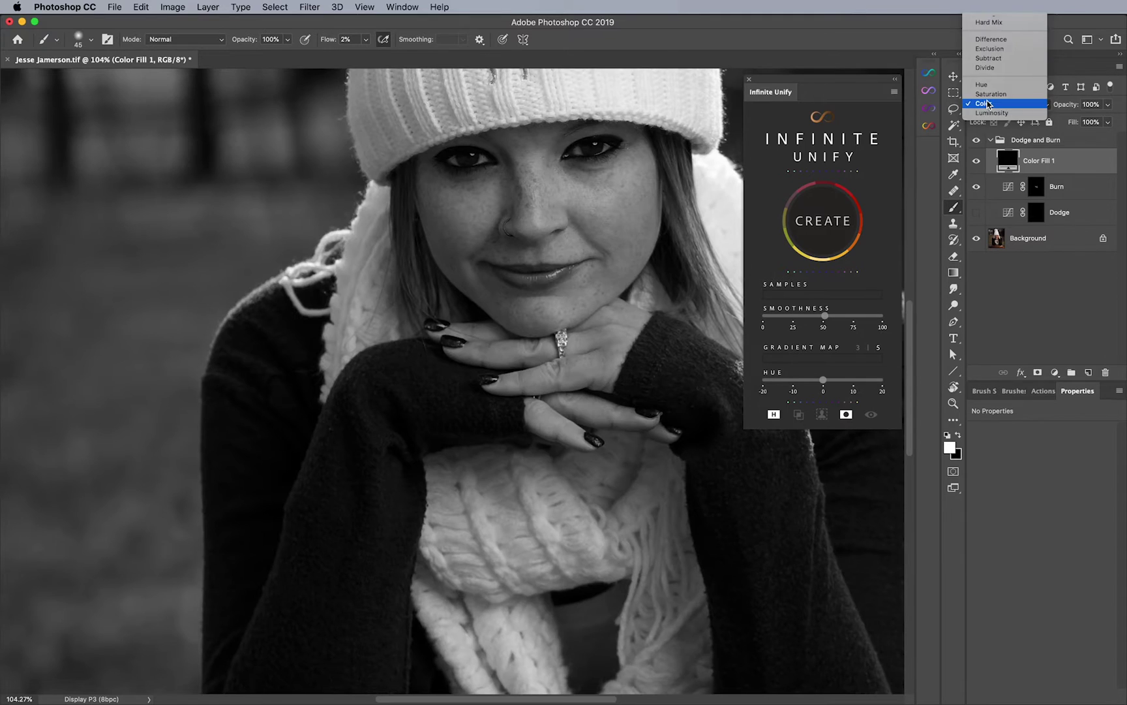
{"action": "left_click", "coordinate": [994, 103]}
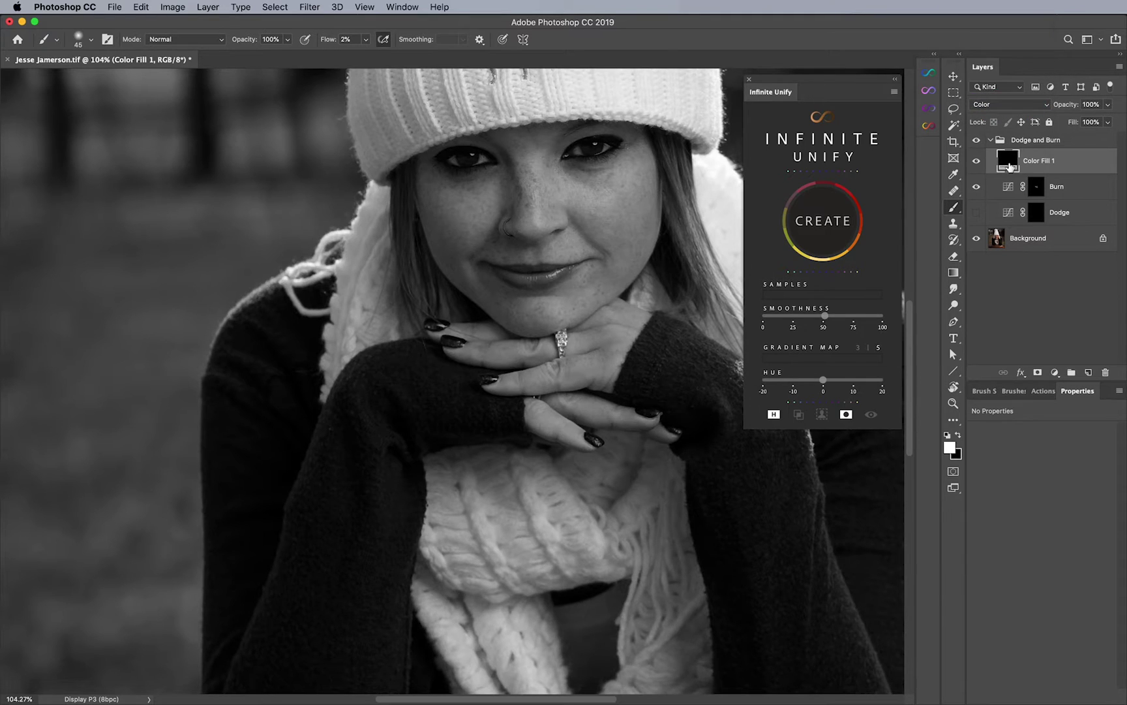
- Target the Burn mask with a 50 px brush and toggle the Burn layer to compare its effect on the whole portrait
{"action": "left_click", "coordinate": [1031, 190]}
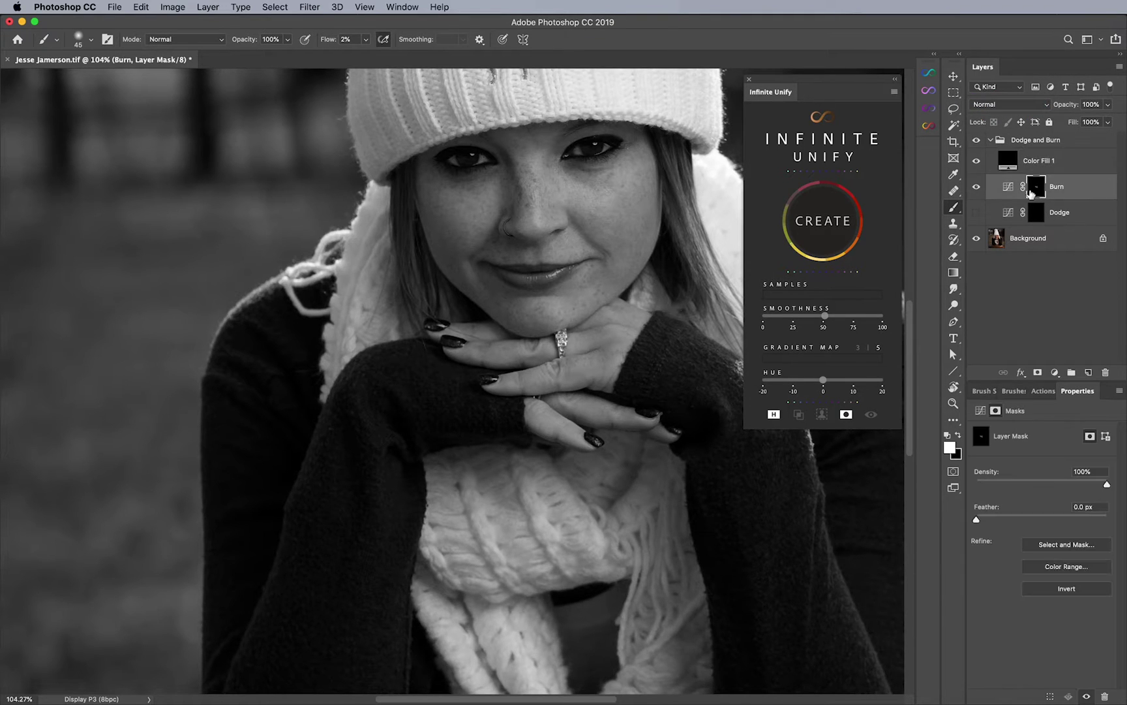
{"action": "key", "text": "bracketleft"}
{"action": "key", "text": "bracketright"}
{"action": "key", "text": "bracketright"}
{"action": "key", "text": "super+space"}
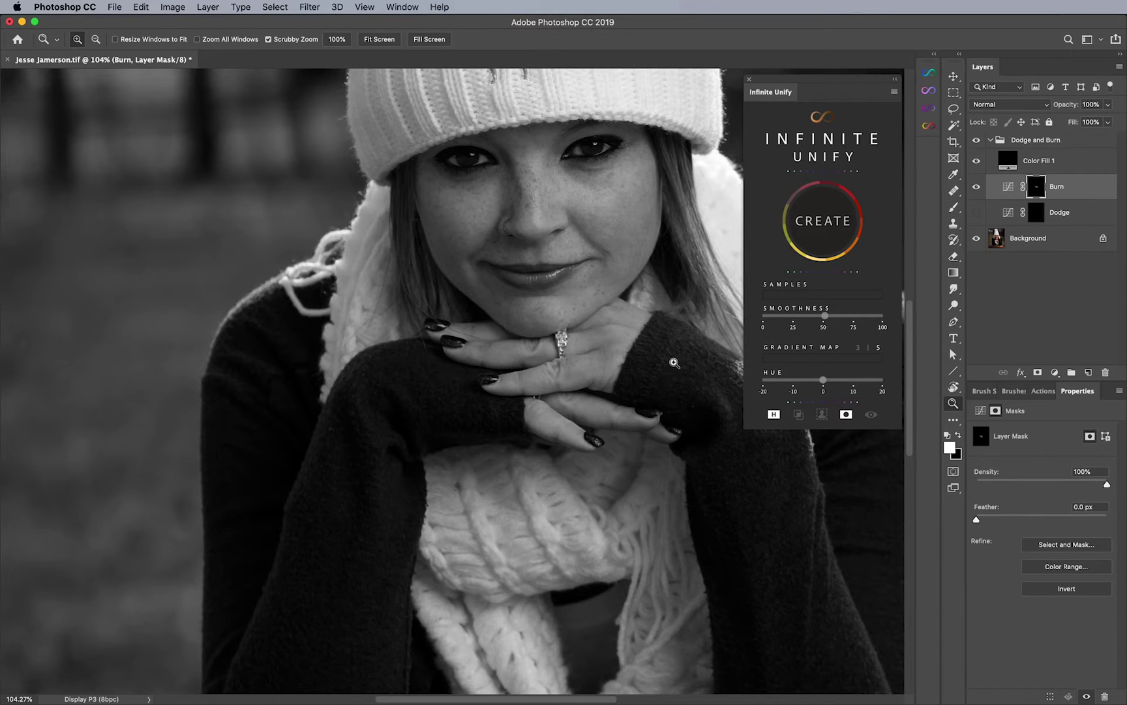
{"action": "left_click_drag", "start_coordinate": [674, 360], "coordinate": [626, 360]}
{"action": "left_click", "coordinate": [974, 187]}
{"action": "left_click", "coordinate": [975, 188]}
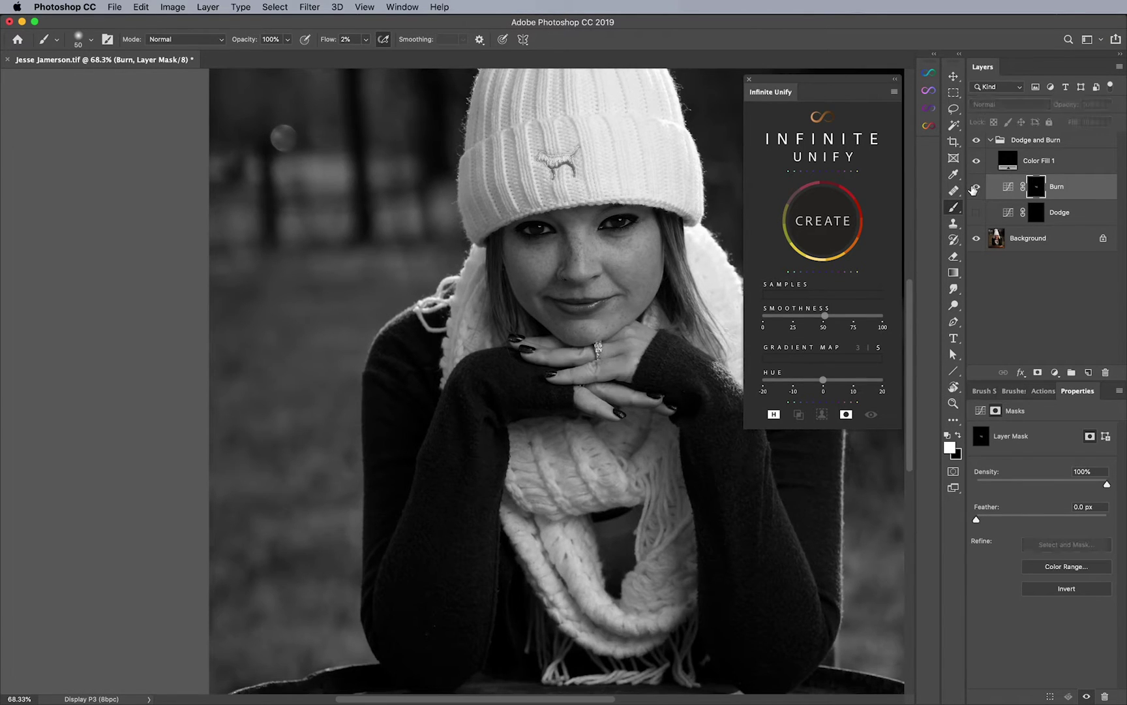
- Show the Dodge layer and paint white across the face on its mask with a 400 px brush
{"action": "left_click", "coordinate": [1038, 217]}
{"action": "left_click", "coordinate": [977, 213]}
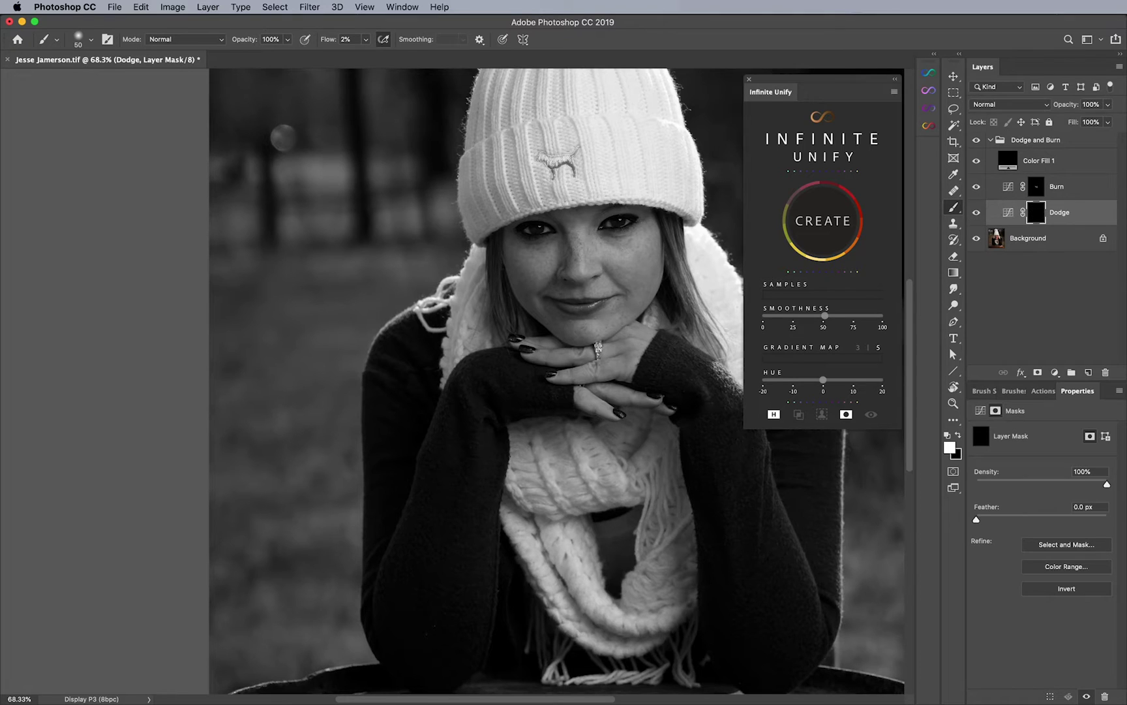
{"action": "key", "text": "]"}
{"action": "key", "text": "]"}
{"action": "key", "text": "]"}
{"action": "key", "text": "]"}
{"action": "key", "text": "]"}
{"action": "key", "text": "]"}
{"action": "key", "text": "]"}
{"action": "key", "text": "]"}
{"action": "key", "text": "]"}
{"action": "key", "text": "]"}
{"action": "key", "text": "]"}
{"action": "key", "text": "bracketright"}
{"action": "mouse_move", "coordinate": [550, 298]}
{"action": "left_mouse_down"}
{"action": "mouse_move", "coordinate": [593, 304]}
{"action": "mouse_move", "coordinate": [648, 265]}
{"action": "mouse_move", "coordinate": [638, 279]}
{"action": "left_mouse_up"}
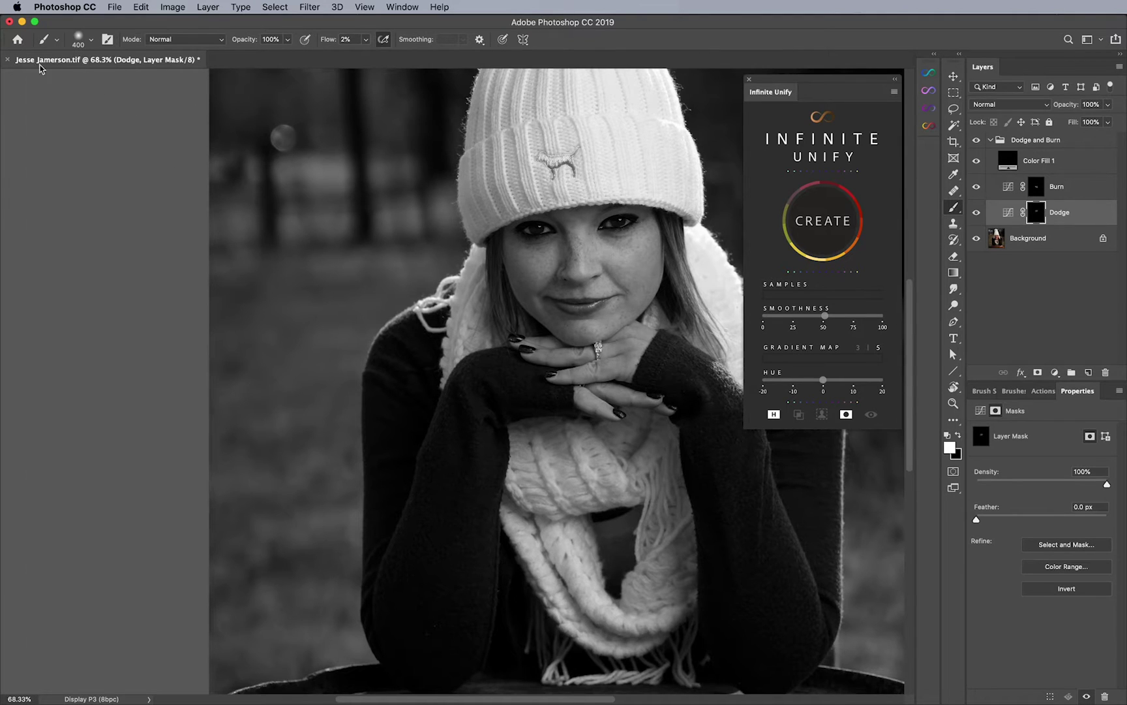
- Paint white beside the nose on the Dodge mask with a 250 px brush
{"action": "key", "text": "bracketleft"}
{"action": "key", "text": "bracketleft"}
{"action": "key", "text": "bracketleft"}
{"action": "key", "text": "bracketleft"}
{"action": "mouse_move", "coordinate": [565, 283]}
{"action": "left_mouse_down"}
{"action": "mouse_move", "coordinate": [542, 284]}
{"action": "mouse_move", "coordinate": [586, 244]}
{"action": "mouse_move", "coordinate": [569, 251]}
{"action": "left_mouse_up"}
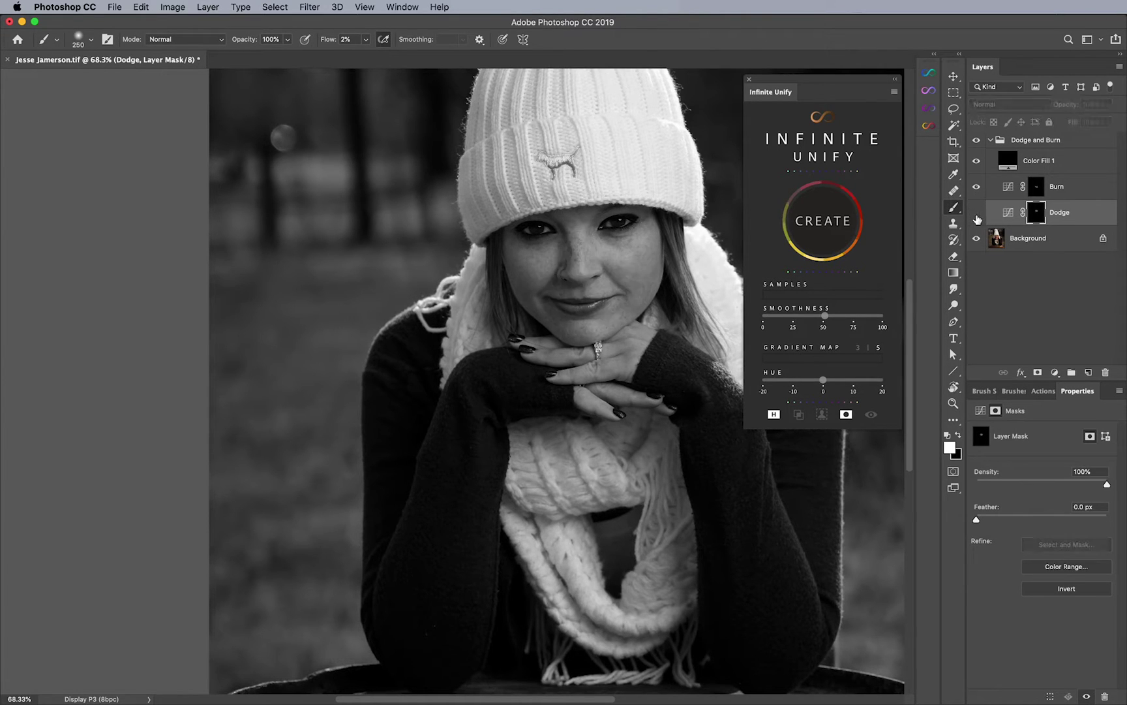
- Target the Burn mask and toggle the Burn and Dodge layers' visibility to compare their effects
{"action": "key", "text": "x"}
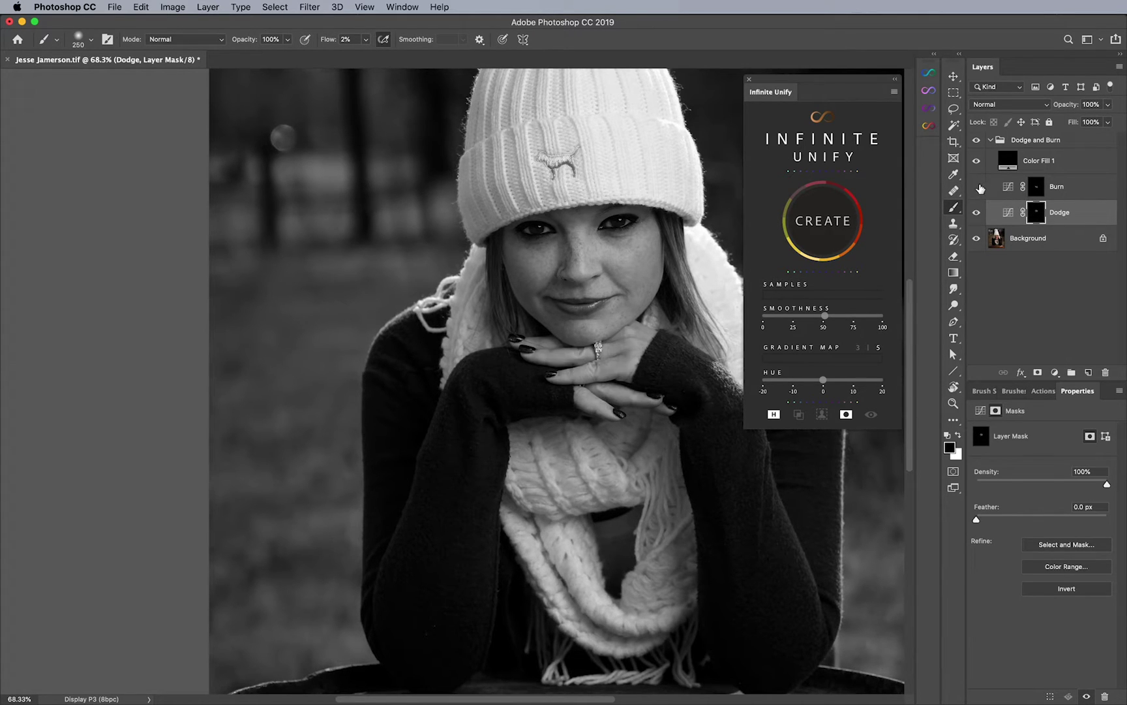
{"action": "left_click", "coordinate": [1040, 187]}
{"action": "key", "text": "x"}
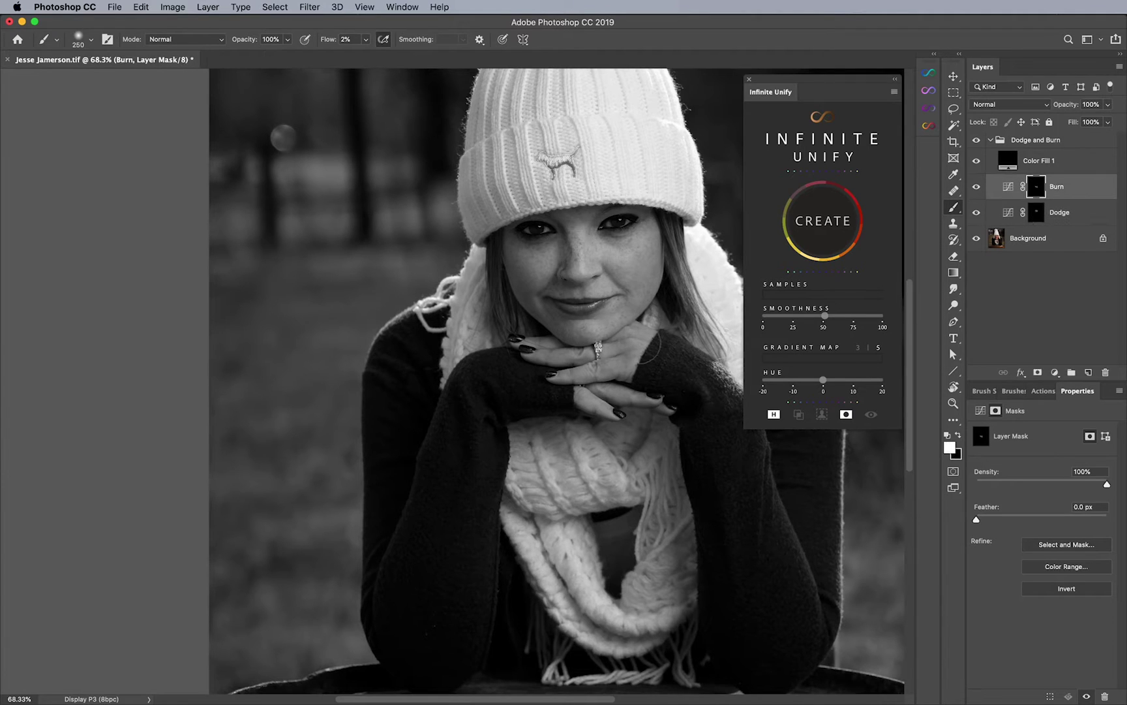
{"action": "key", "text": "x"}
{"action": "left_click", "coordinate": [977, 187]}
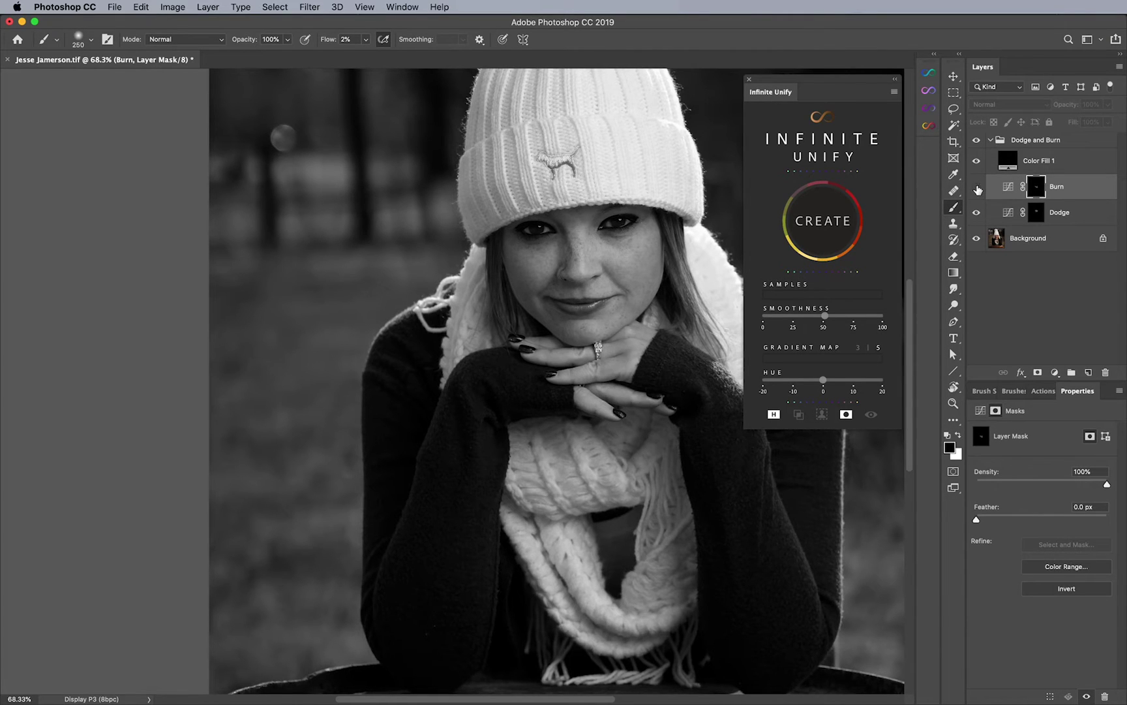
{"action": "left_click", "coordinate": [978, 187]}
{"action": "left_click", "coordinate": [976, 213]}
{"action": "left_click", "coordinate": [978, 210]}
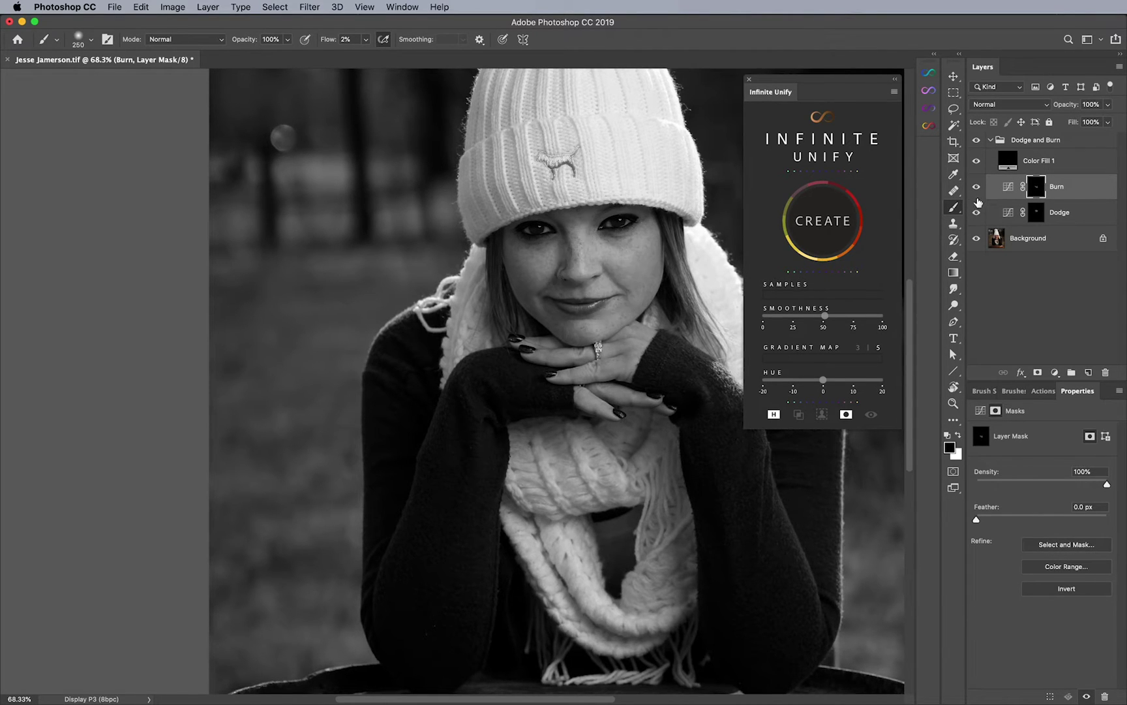
{"action": "mouse_move", "coordinate": [978, 193]}
{"action": "left_mouse_down"}
{"action": "mouse_move", "coordinate": [976, 214]}
{"action": "mouse_move", "coordinate": [977, 189]}
{"action": "left_mouse_up"}
- Hide the Color Fill 1 layer and collapse the Dodge and Burn group
{"action": "left_click", "coordinate": [992, 140]}
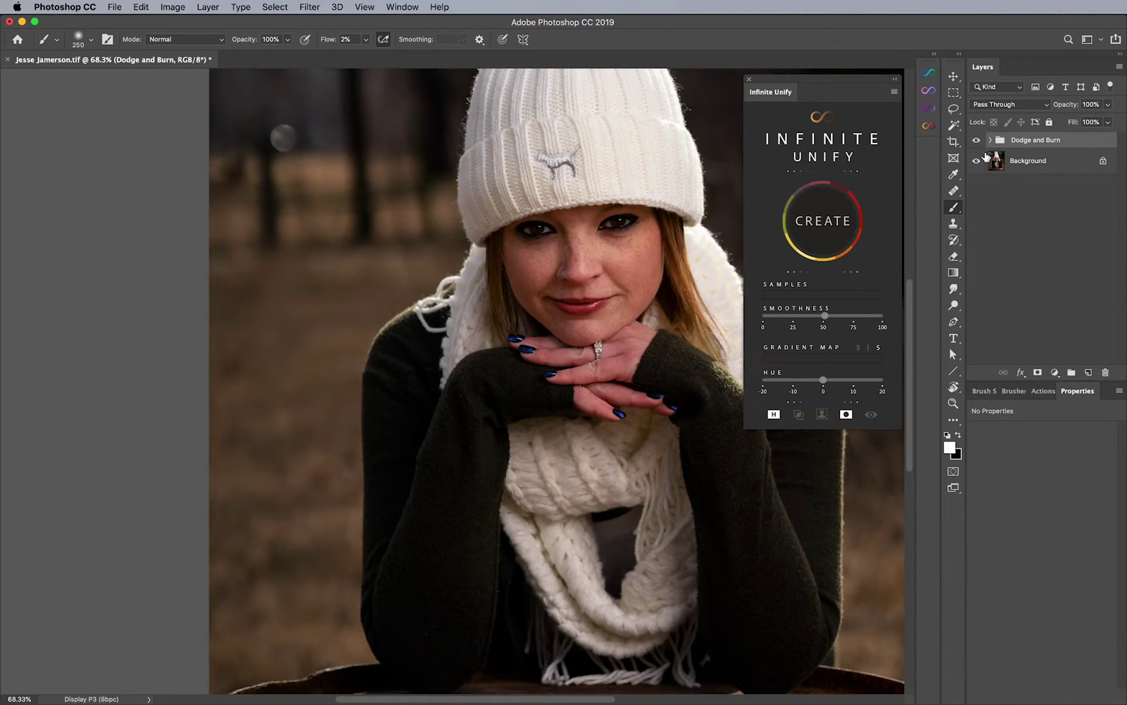
{"action": "left_click", "coordinate": [991, 141]}
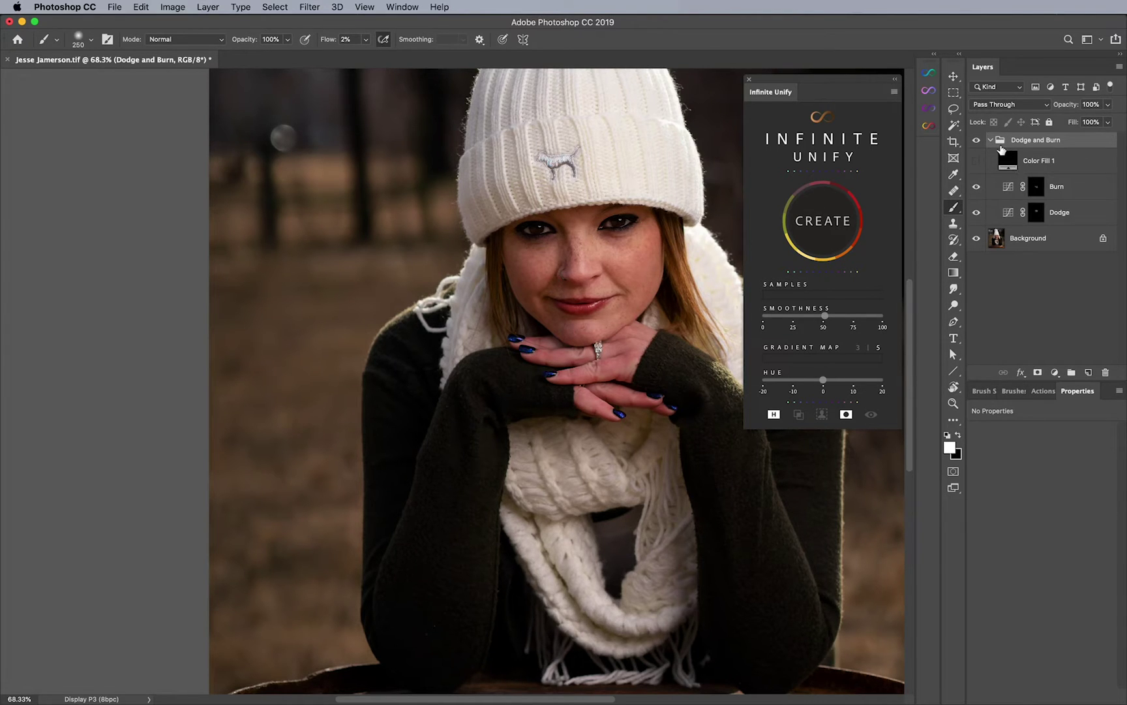
{"action": "left_click", "coordinate": [991, 140]}
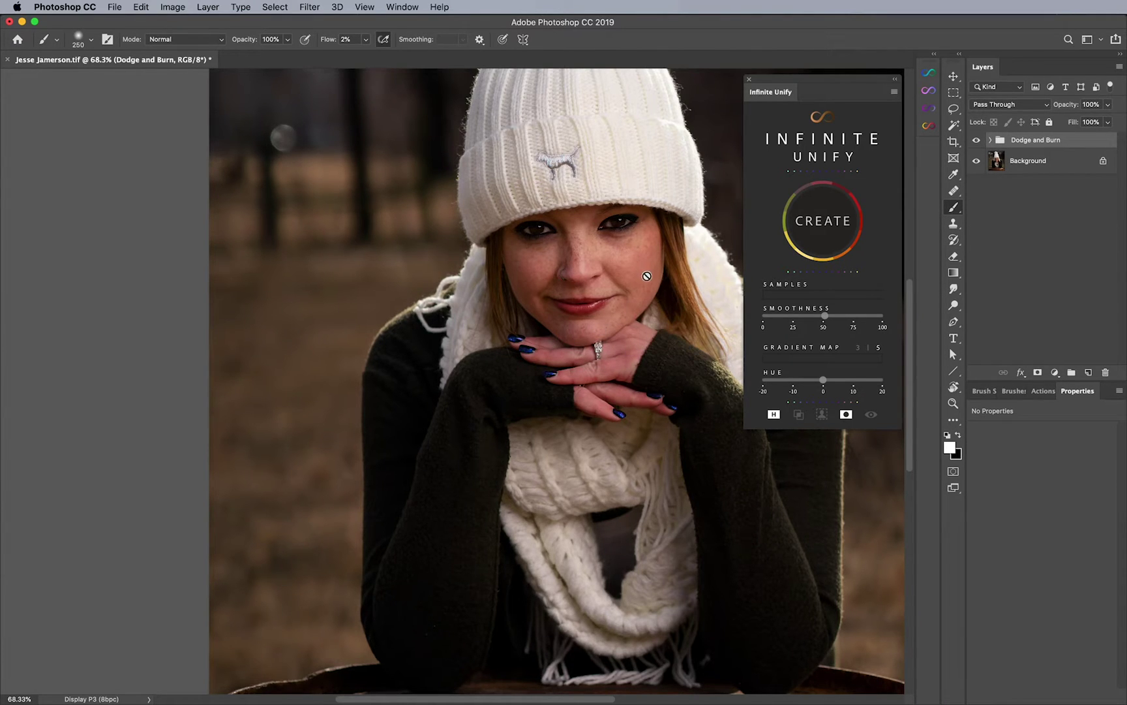
- Examine the skin color differences between the hands and the face up close
{"action": "mouse_move", "coordinate": [589, 343]}
{"action": "left_mouse_down"}
{"action": "mouse_move", "coordinate": [635, 335]}
{"action": "mouse_move", "coordinate": [562, 379]}
{"action": "left_mouse_up"}
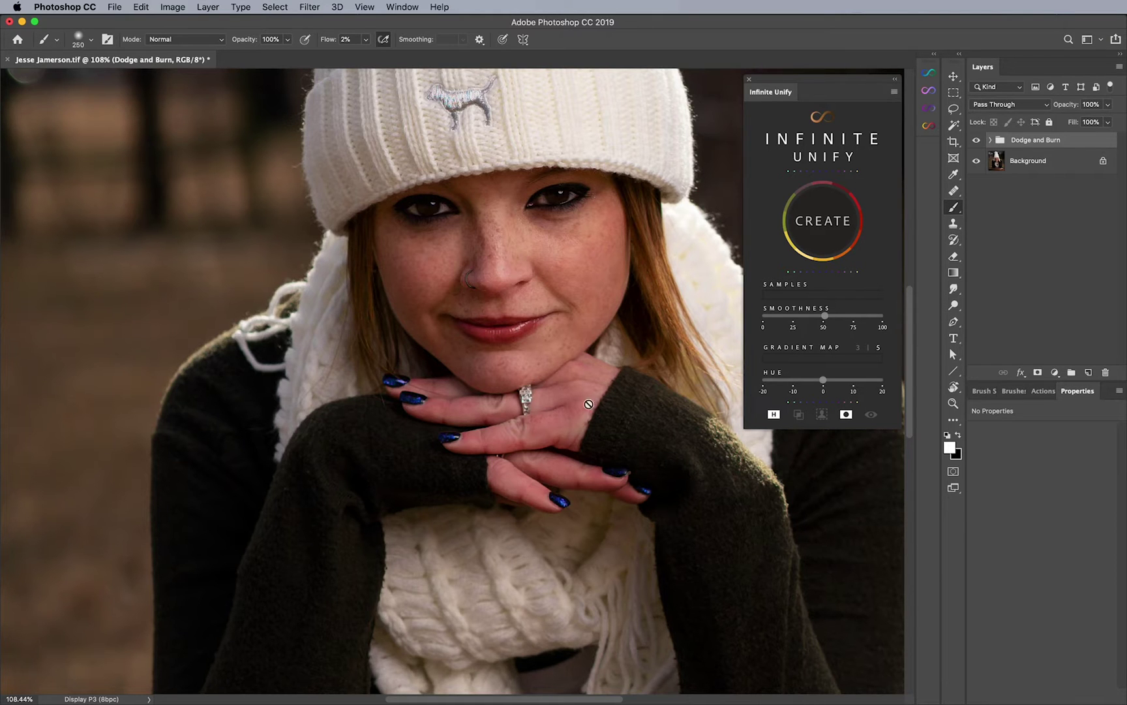
{"action": "left_click_drag", "start_coordinate": [566, 418], "coordinate": [606, 410], "text": "super"}
{"action": "key", "text": "bracketleft"}
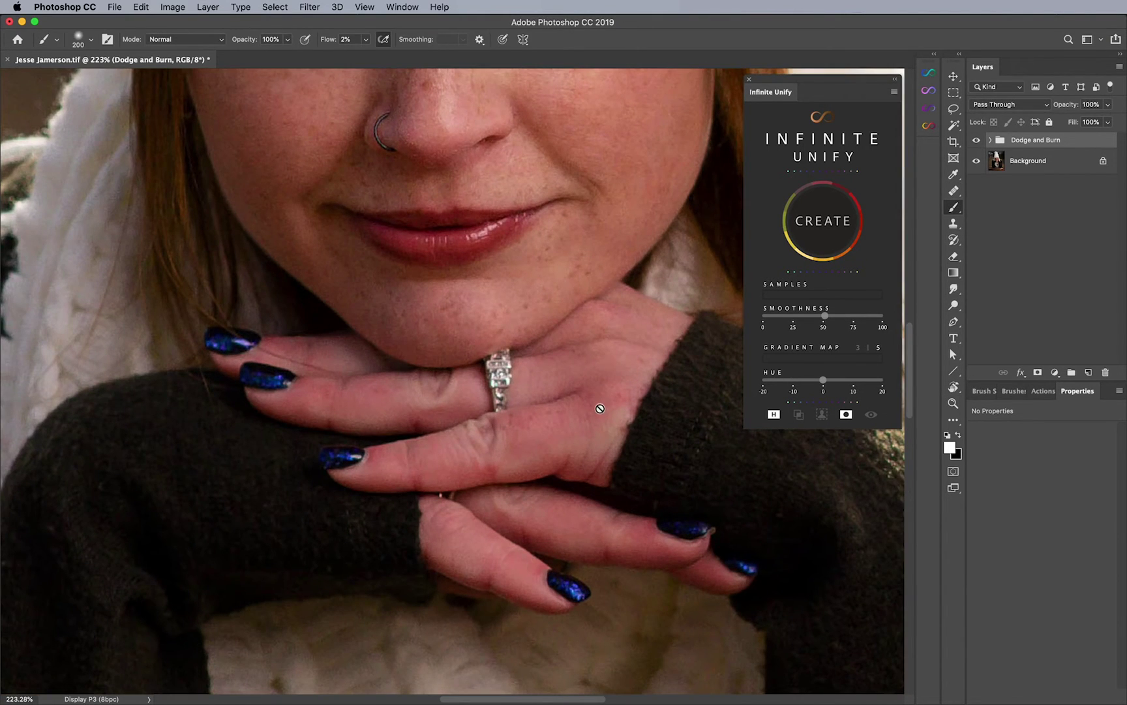
{"action": "key", "text": "bracketleft"}
{"action": "left_click_drag", "start_coordinate": [517, 450], "coordinate": [586, 465]}
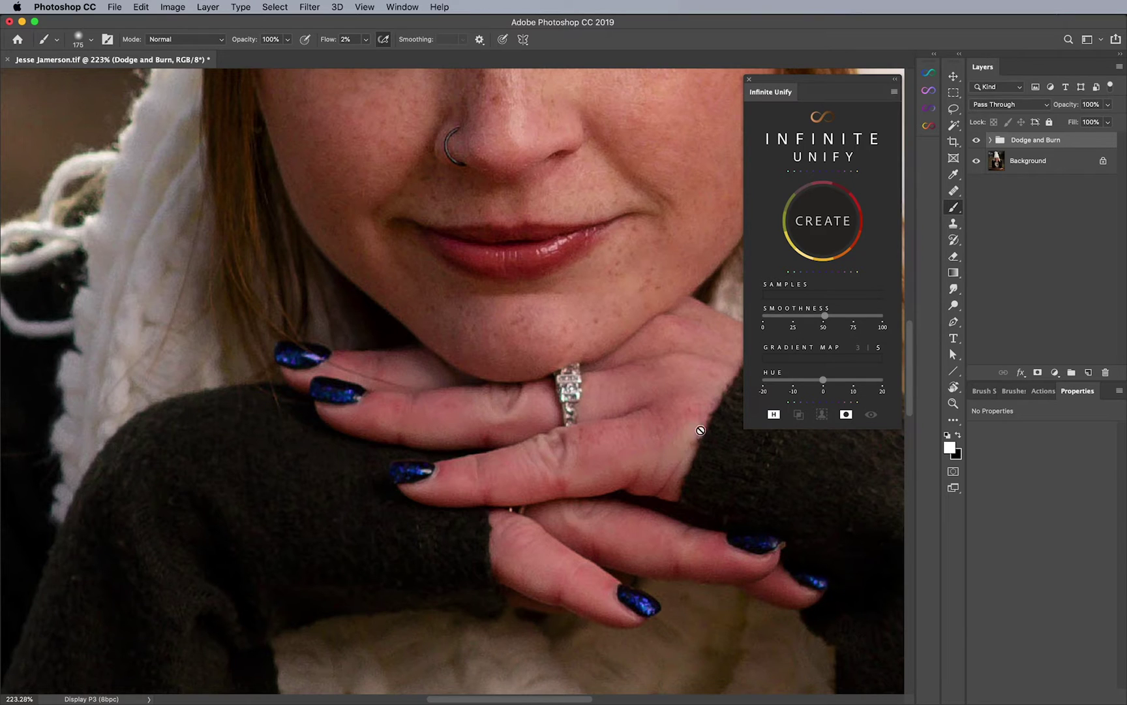
{"action": "left_click_drag", "start_coordinate": [705, 432], "coordinate": [643, 452]}
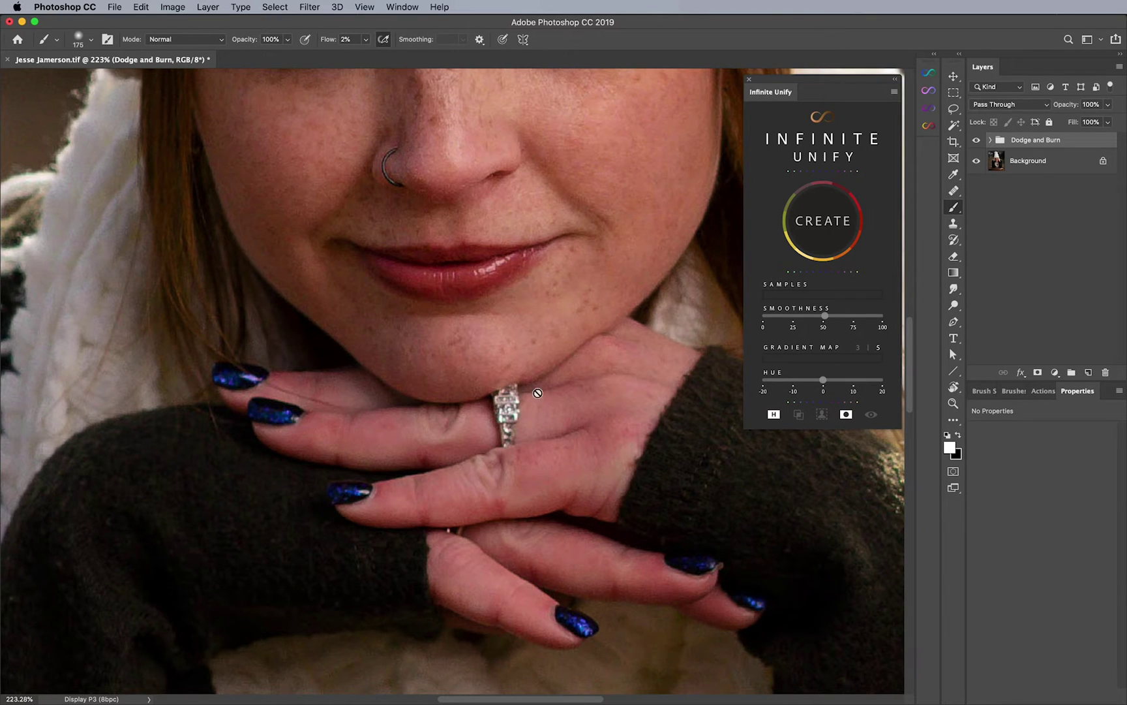
{"action": "scroll", "coordinate": [548, 343], "scroll_direction": "up", "scroll_amount": 5}
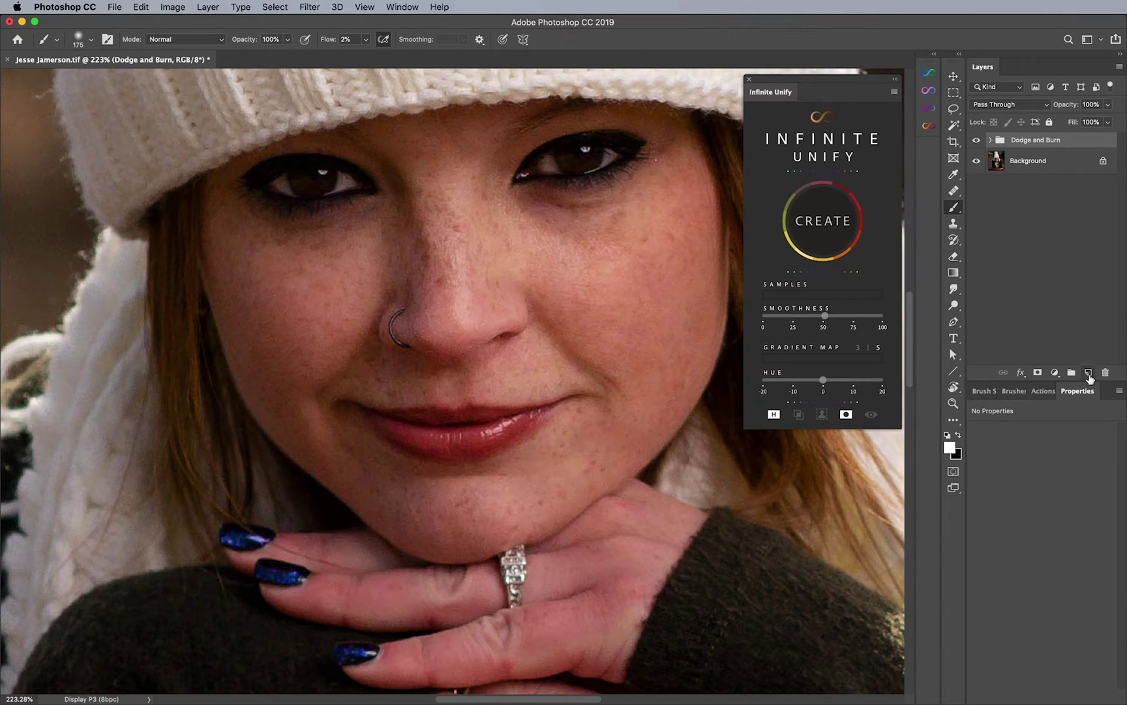
- Create a new layer above the Dodge and Burn group and set its blend mode to Hue
{"action": "left_click", "coordinate": [1088, 372]}
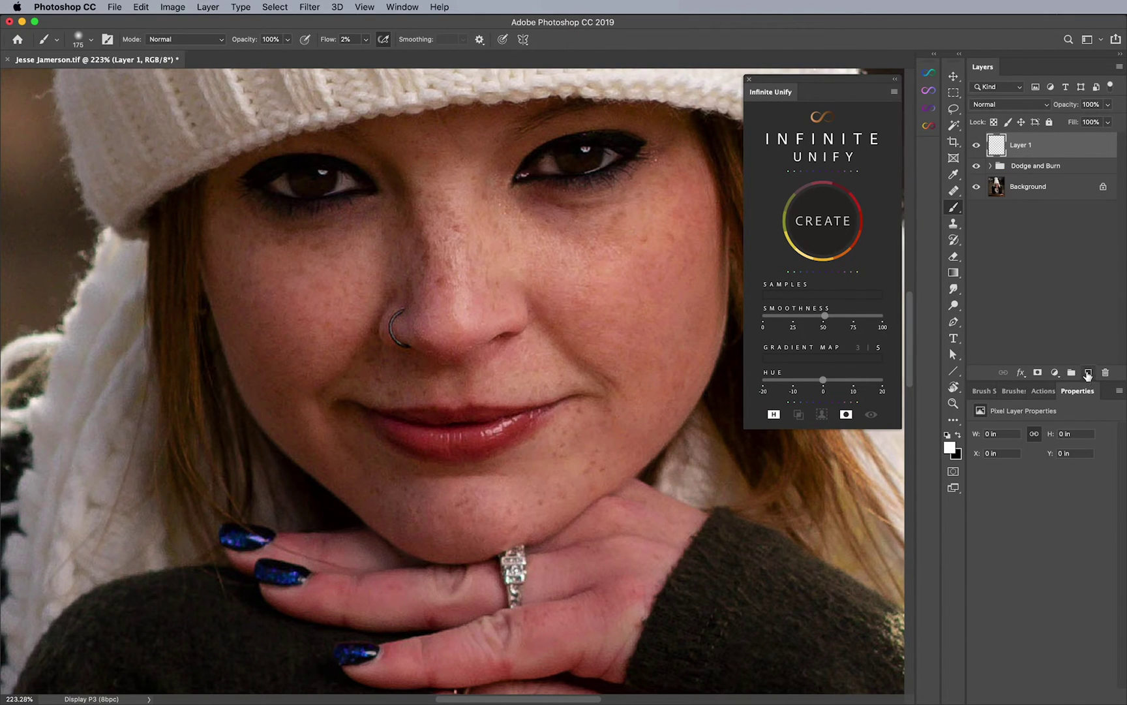
{"action": "left_click", "coordinate": [996, 106]}
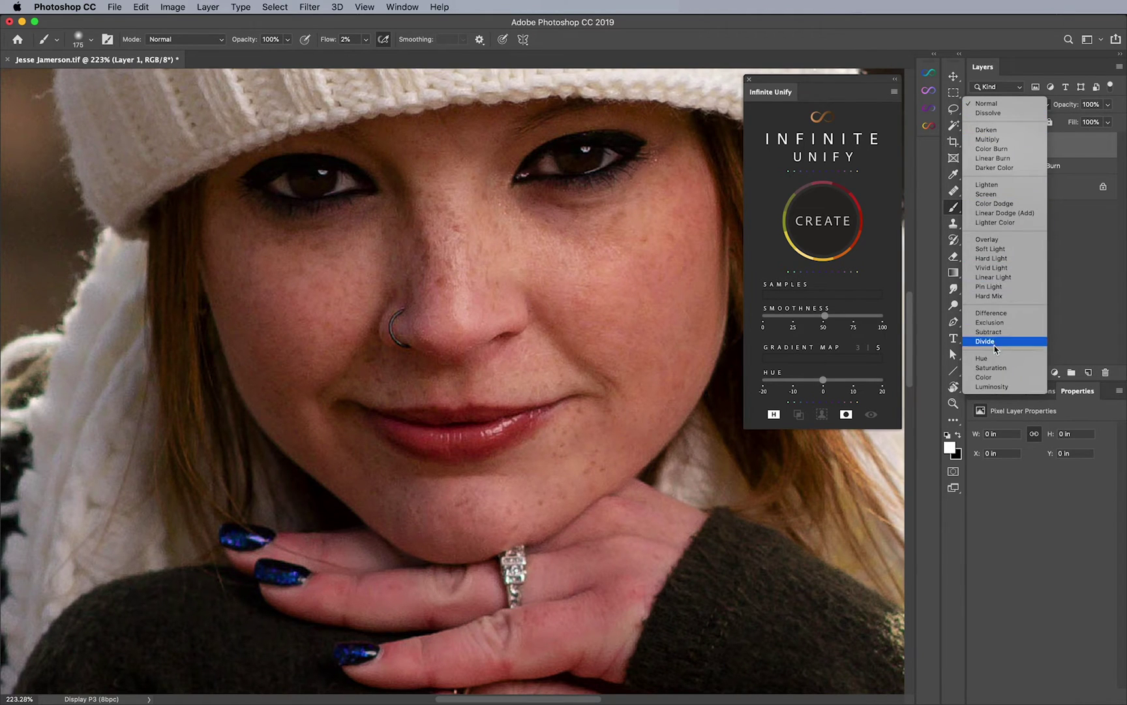
{"action": "left_click", "coordinate": [985, 368]}
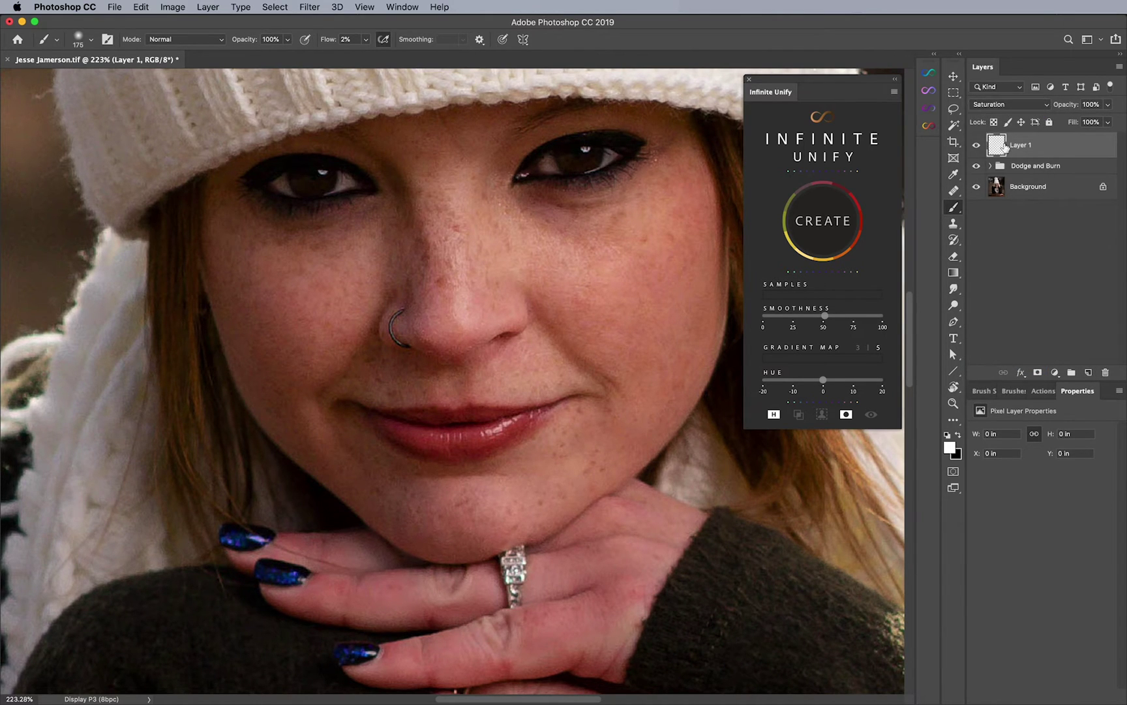
{"action": "left_click", "coordinate": [993, 104]}
{"action": "left_click", "coordinate": [991, 94]}
- Sample a skin tone from the nose as the paint colour for Layer 1, using a 125-pixel brush
{"action": "left_click_drag", "start_coordinate": [549, 323], "coordinate": [627, 312]}
{"action": "key", "text": "["}
{"action": "key", "text": "["}
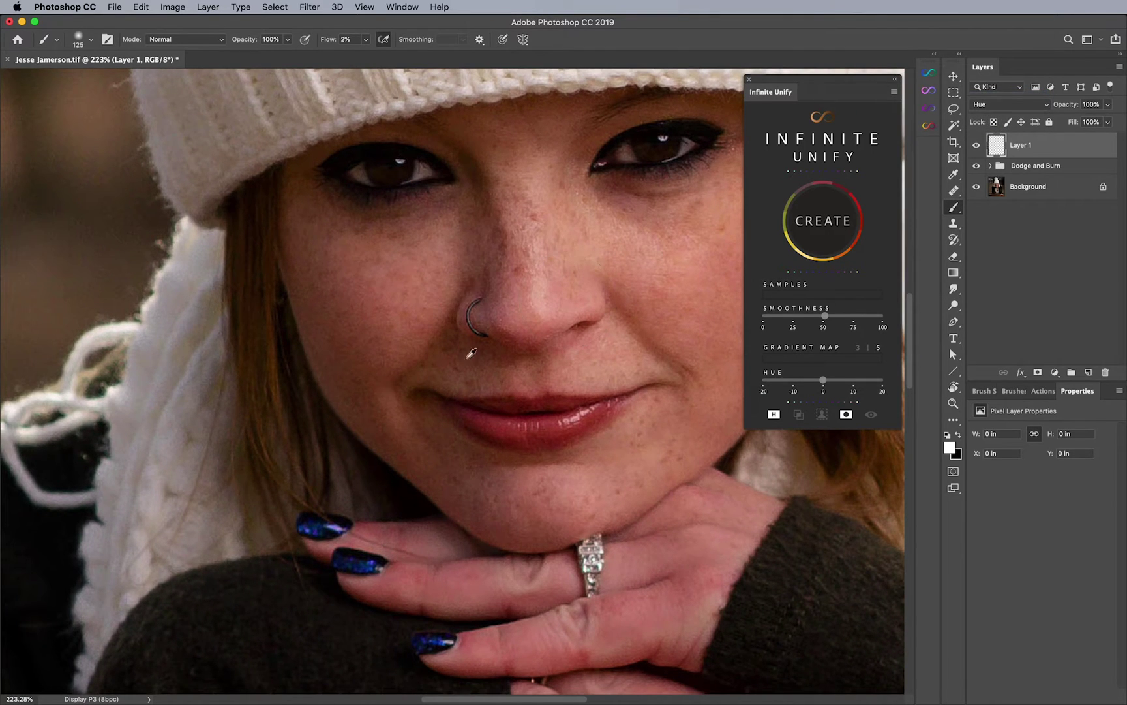
{"action": "left_click_drag", "start_coordinate": [533, 226], "coordinate": [558, 231]}
{"action": "left_click_drag", "start_coordinate": [590, 376], "coordinate": [555, 218]}
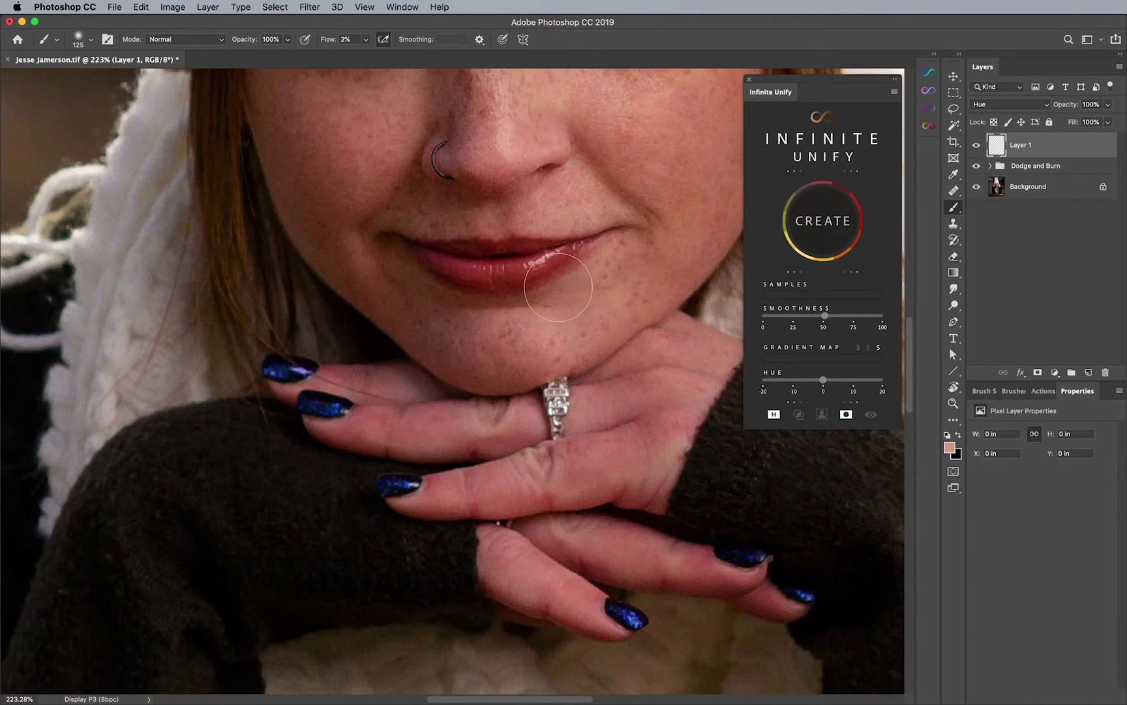
- Set the brush flow to 100% and paint the sampled skin tone over the upper hand and its fingers
{"action": "key", "text": "bracketleft"}
{"action": "key", "text": "bracketleft"}
{"action": "left_click_drag", "start_coordinate": [330, 46], "coordinate": [427, 18]}
{"action": "key", "text": "bracketleft"}
{"action": "mouse_move", "coordinate": [572, 463]}
{"action": "left_mouse_down"}
{"action": "mouse_move", "coordinate": [600, 461]}
{"action": "mouse_move", "coordinate": [693, 403]}
{"action": "left_mouse_up"}
{"action": "left_click_drag", "start_coordinate": [438, 496], "coordinate": [493, 471]}
{"action": "mouse_move", "coordinate": [397, 425]}
{"action": "left_mouse_down"}
{"action": "mouse_move", "coordinate": [342, 444]}
{"action": "mouse_move", "coordinate": [464, 445]}
{"action": "left_mouse_up"}
{"action": "scroll", "coordinate": [561, 447], "scroll_direction": "down", "scroll_amount": 4}
{"action": "left_click_drag", "start_coordinate": [586, 459], "coordinate": [532, 415]}
- Paint the sampled skin tone over blue fingernails on the upper and lower hands
{"action": "key", "text": "]"}
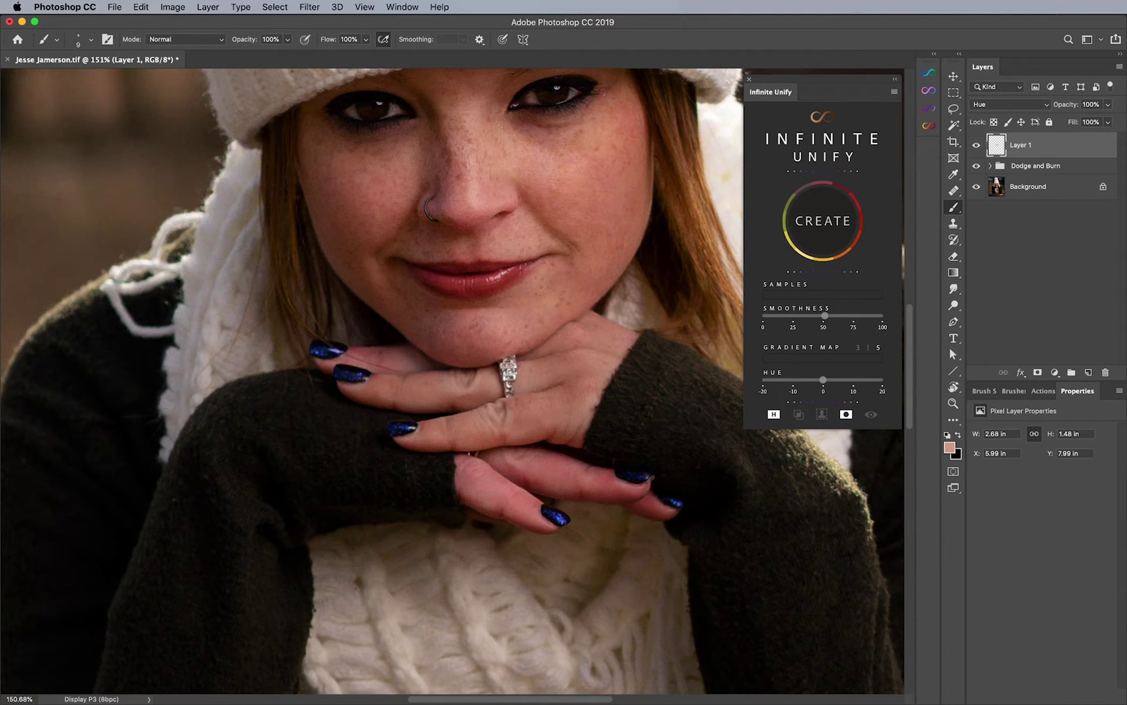
{"action": "key", "text": "bracketright"}
{"action": "left_click_drag", "start_coordinate": [409, 433], "coordinate": [414, 426]}
{"action": "left_click_drag", "start_coordinate": [553, 512], "coordinate": [672, 509]}
{"action": "key", "text": "super+space"}
{"action": "key", "text": "bracketleft"}
{"action": "key", "text": "bracketleft"}
{"action": "key", "text": "bracketleft"}
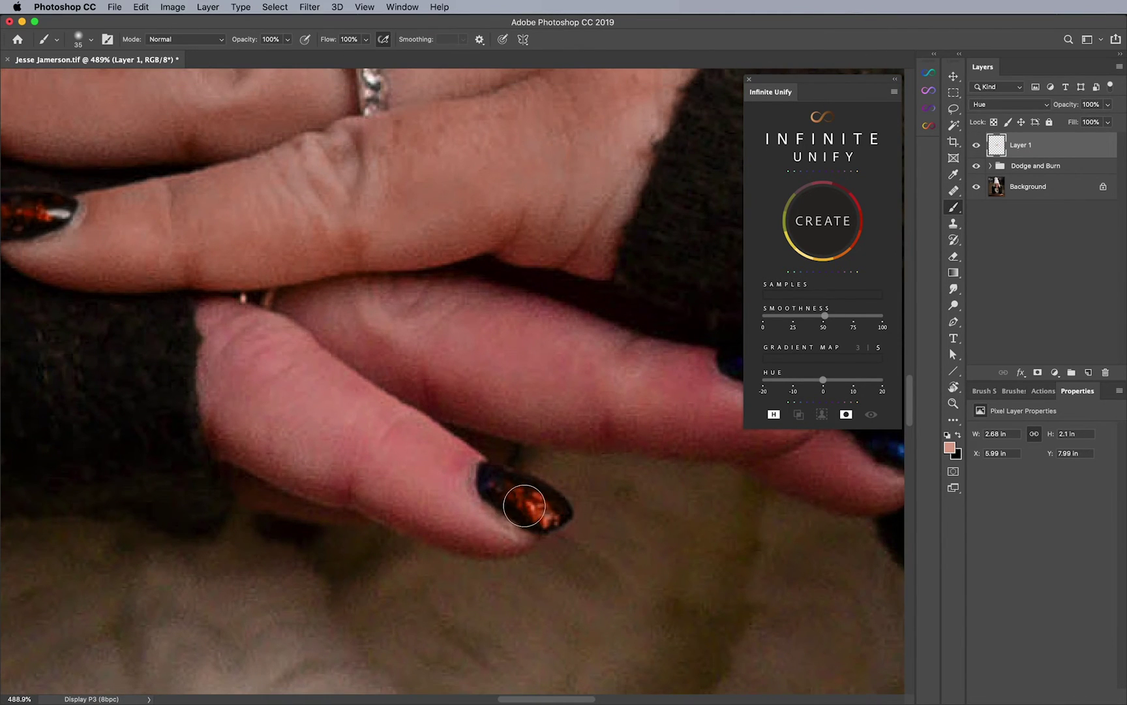
- Paint the sampled skin tone along the lower hand's rear finger and its fingernail
{"action": "key", "text": "bracketright"}
{"action": "key", "text": "bracketright"}
{"action": "key", "text": "space"}
{"action": "left_click_drag", "start_coordinate": [662, 419], "coordinate": [528, 383]}
{"action": "key", "text": "bracketleft"}
{"action": "left_click_drag", "start_coordinate": [671, 338], "coordinate": [596, 346]}
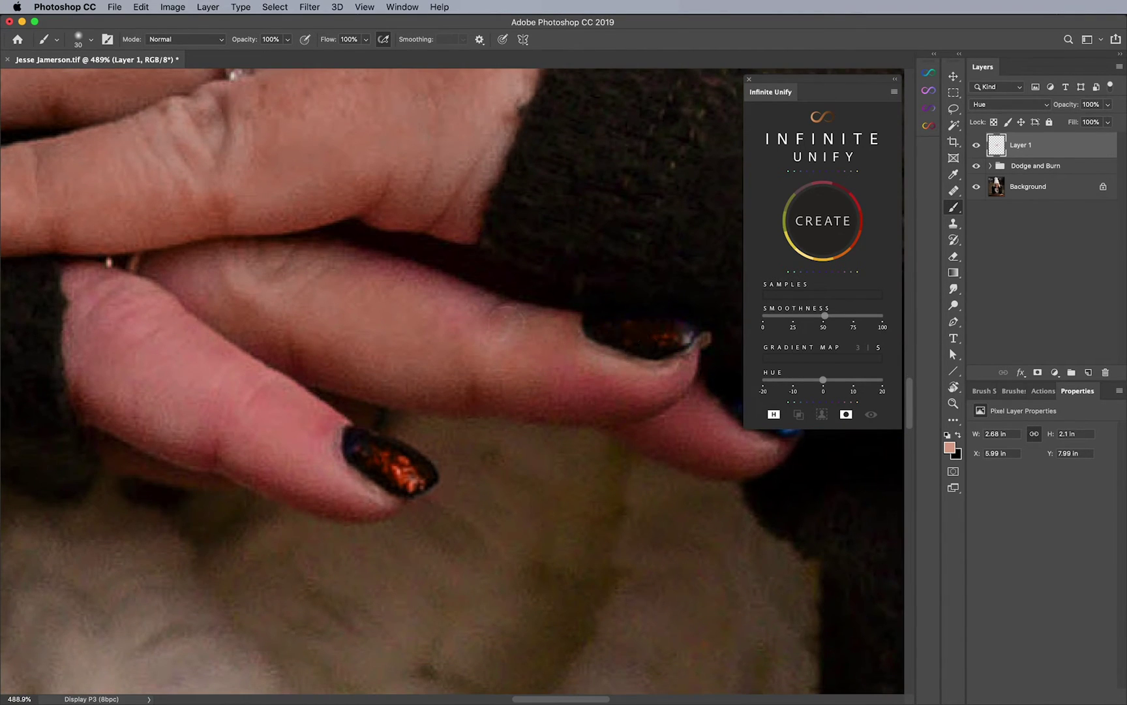
{"action": "mouse_move", "coordinate": [620, 361]}
{"action": "left_mouse_down"}
{"action": "mouse_move", "coordinate": [610, 377]}
{"action": "mouse_move", "coordinate": [655, 377]}
{"action": "mouse_move", "coordinate": [672, 406]}
{"action": "mouse_move", "coordinate": [566, 399]}
{"action": "mouse_move", "coordinate": [648, 436]}
{"action": "mouse_move", "coordinate": [538, 454]}
{"action": "mouse_move", "coordinate": [572, 453]}
{"action": "mouse_move", "coordinate": [580, 435]}
{"action": "mouse_move", "coordinate": [621, 443]}
{"action": "left_mouse_up"}
- Cover the lower hand's front finger with the sampled skin tone from knuckle to fingertip
{"action": "key", "text": "space"}
{"action": "key", "text": "space"}
{"action": "left_click_drag", "start_coordinate": [452, 402], "coordinate": [439, 403]}
{"action": "key", "text": "space"}
{"action": "mouse_move", "coordinate": [429, 349]}
{"action": "left_mouse_down"}
{"action": "mouse_move", "coordinate": [583, 415]}
{"action": "mouse_move", "coordinate": [397, 350]}
{"action": "mouse_move", "coordinate": [299, 334]}
{"action": "mouse_move", "coordinate": [453, 410]}
{"action": "left_mouse_up"}
{"action": "key", "text": "space"}
{"action": "left_click_drag", "start_coordinate": [336, 384], "coordinate": [497, 400]}
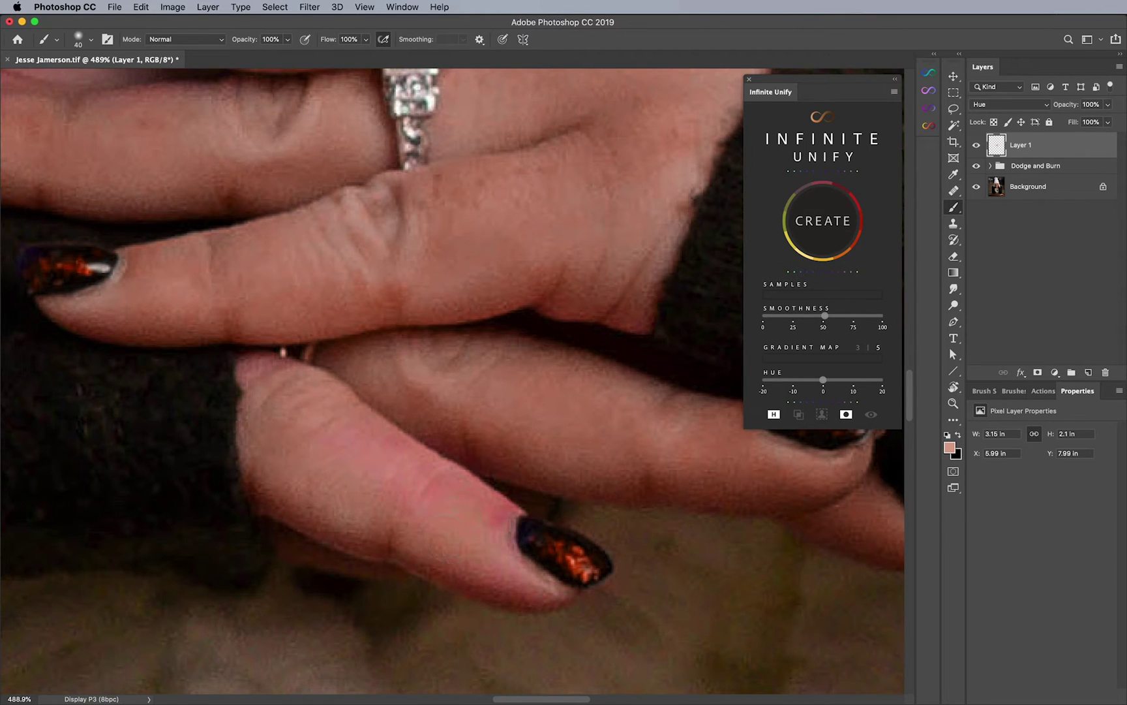
{"action": "left_click_drag", "start_coordinate": [391, 463], "coordinate": [541, 591]}
- Extend the skin tone paint over the remaining areas of the upper hand's fingers and nails
{"action": "key", "text": "space"}
{"action": "mouse_move", "coordinate": [342, 321]}
{"action": "left_mouse_down"}
{"action": "mouse_move", "coordinate": [472, 428]}
{"action": "mouse_move", "coordinate": [548, 418]}
{"action": "left_mouse_up"}
{"action": "key", "text": "bracketright"}
{"action": "key", "text": "bracketright"}
{"action": "mouse_move", "coordinate": [440, 403]}
{"action": "left_mouse_down"}
{"action": "mouse_move", "coordinate": [376, 390]}
{"action": "mouse_move", "coordinate": [431, 396]}
{"action": "left_mouse_up"}
{"action": "key", "text": "bracketright"}
{"action": "mouse_move", "coordinate": [466, 353]}
{"action": "left_mouse_down"}
{"action": "mouse_move", "coordinate": [365, 342]}
{"action": "mouse_move", "coordinate": [291, 317]}
{"action": "mouse_move", "coordinate": [318, 306]}
{"action": "mouse_move", "coordinate": [258, 318]}
{"action": "left_mouse_up"}
{"action": "mouse_move", "coordinate": [420, 337]}
{"action": "left_mouse_down"}
{"action": "mouse_move", "coordinate": [575, 350]}
{"action": "mouse_move", "coordinate": [561, 367]}
{"action": "mouse_move", "coordinate": [622, 363]}
{"action": "mouse_move", "coordinate": [461, 346]}
{"action": "left_mouse_up"}
- Hide Layer 1 in the full portrait view to compare the hands with their original colour
{"action": "key", "text": "space"}
{"action": "left_click_drag", "start_coordinate": [600, 399], "coordinate": [399, 367]}
{"action": "key", "text": "super+space"}
{"action": "left_click_drag", "start_coordinate": [549, 395], "coordinate": [466, 397]}
{"action": "key", "text": "space"}
{"action": "key", "text": "super+space"}
{"action": "left_click_drag", "start_coordinate": [634, 413], "coordinate": [486, 372]}
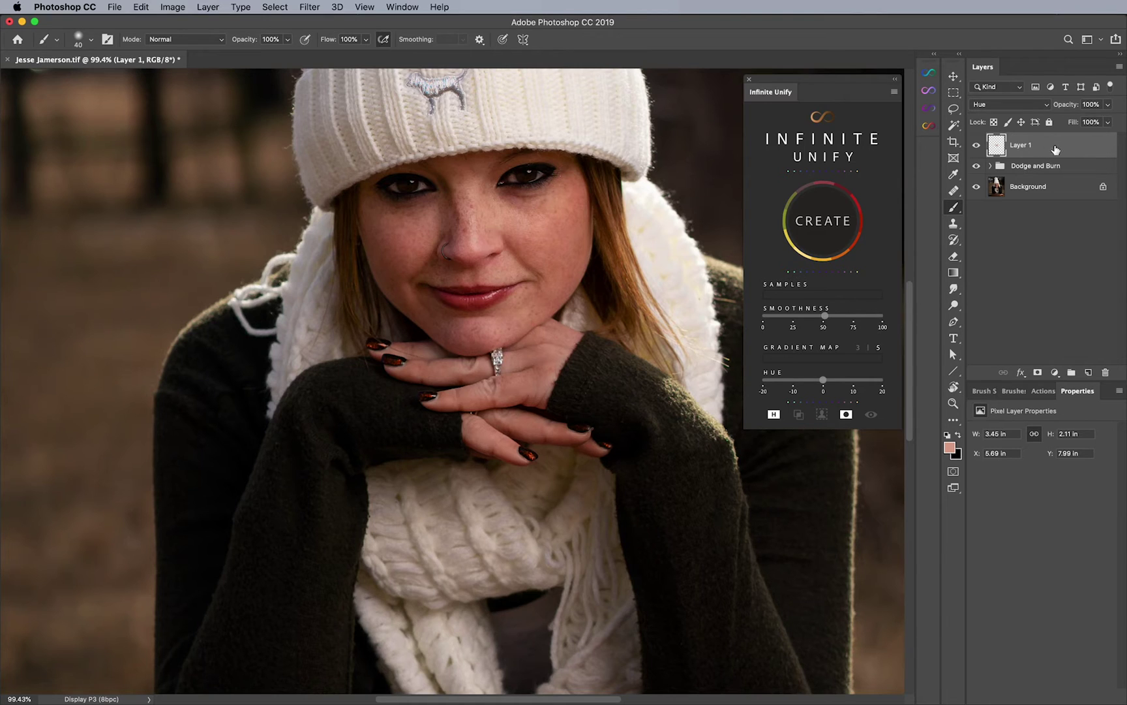
{"action": "left_click", "coordinate": [977, 145]}
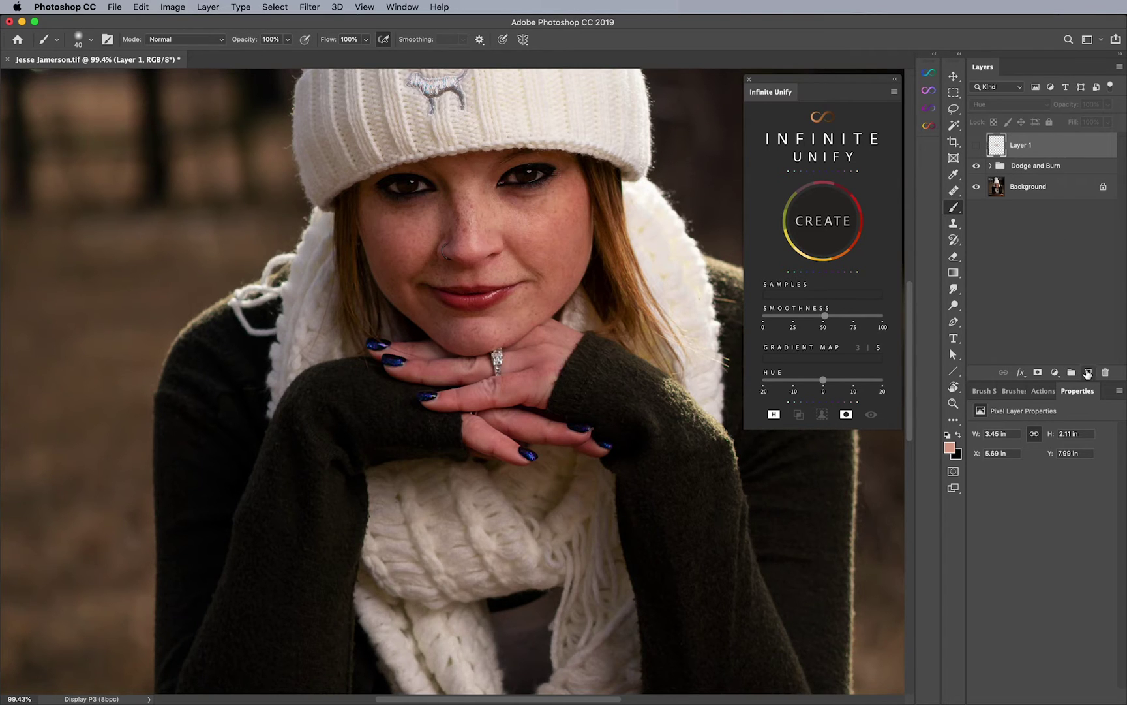
- Create a new layer above Layer 1 in Saturation blend mode and sample a skin tone from the nose
{"action": "left_click", "coordinate": [1088, 372]}
{"action": "left_click", "coordinate": [1008, 105]}
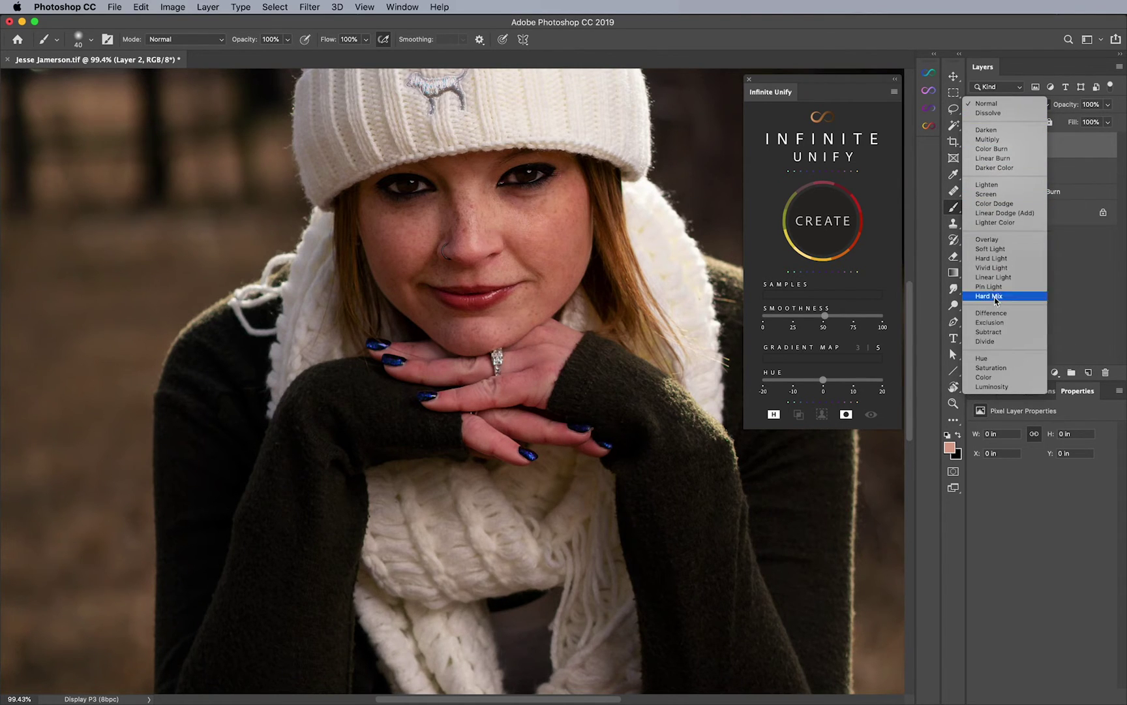
{"action": "left_click", "coordinate": [993, 368]}
{"action": "mouse_move", "coordinate": [533, 286]}
{"action": "left_mouse_down"}
{"action": "mouse_move", "coordinate": [573, 277]}
{"action": "mouse_move", "coordinate": [582, 244]}
{"action": "left_mouse_up"}
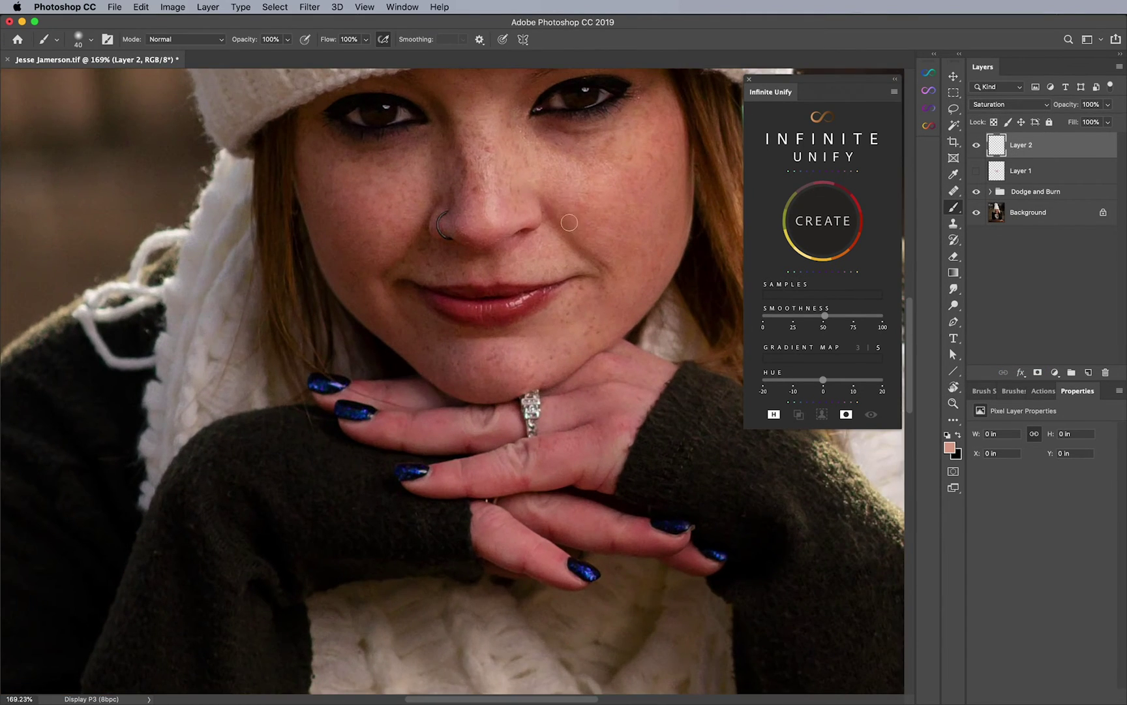
{"action": "left_click", "coordinate": [501, 157], "text": "alt"}
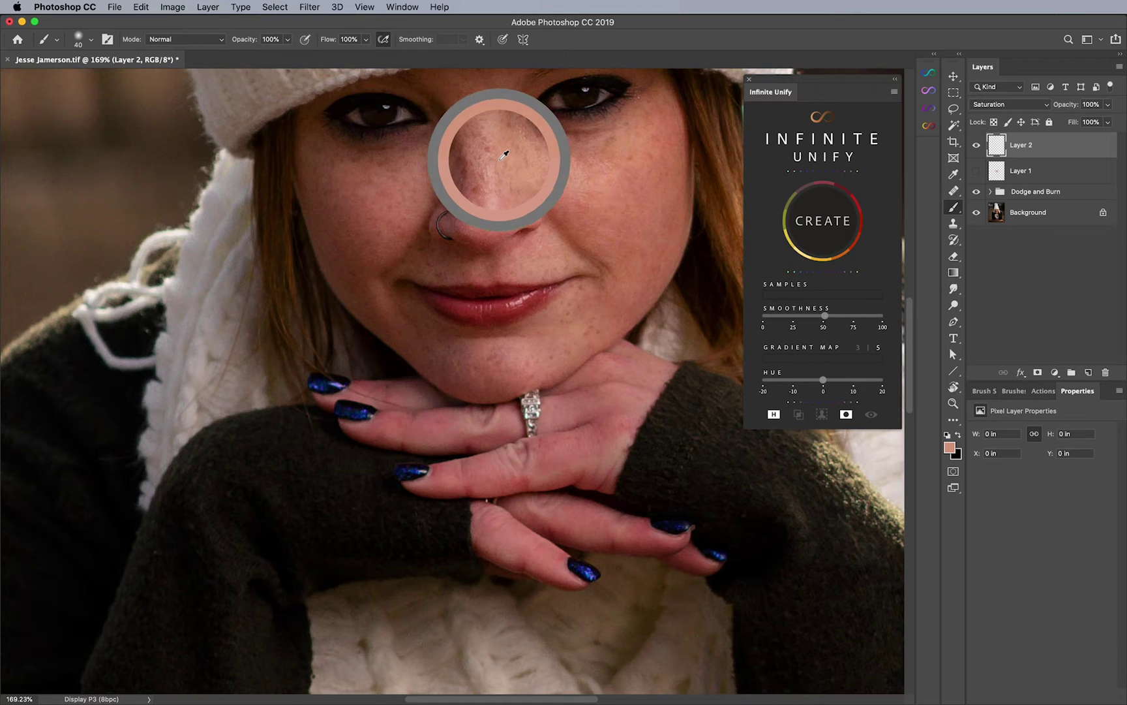
- Paint the sampled tone over the upper hand and its fingers on the Saturation layer
{"action": "key", "text": "bracketright"}
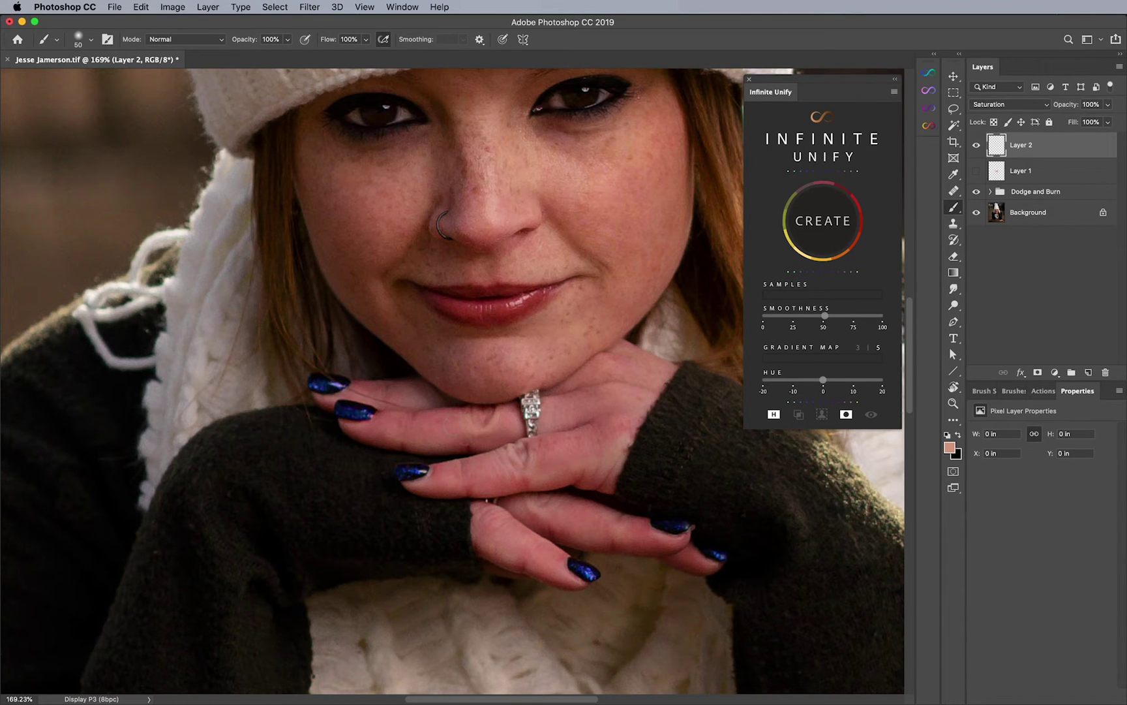
{"action": "key", "text": "super+space"}
{"action": "left_click_drag", "start_coordinate": [490, 423], "coordinate": [548, 423]}
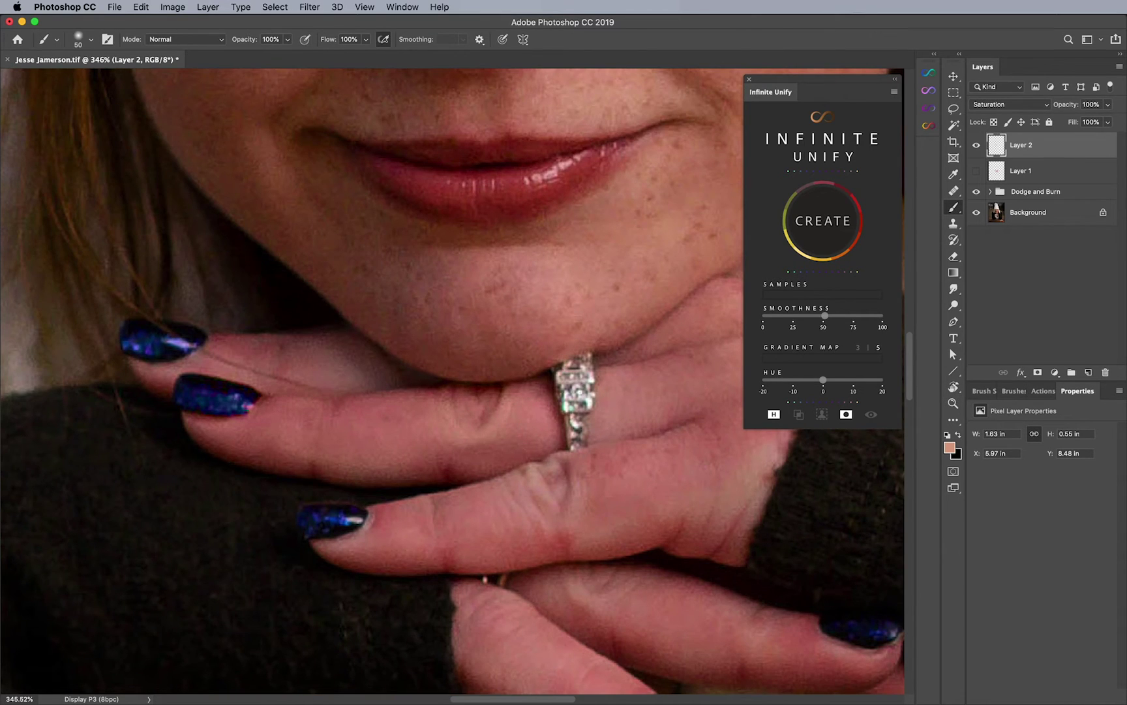
{"action": "left_click_drag", "start_coordinate": [599, 364], "coordinate": [442, 423]}
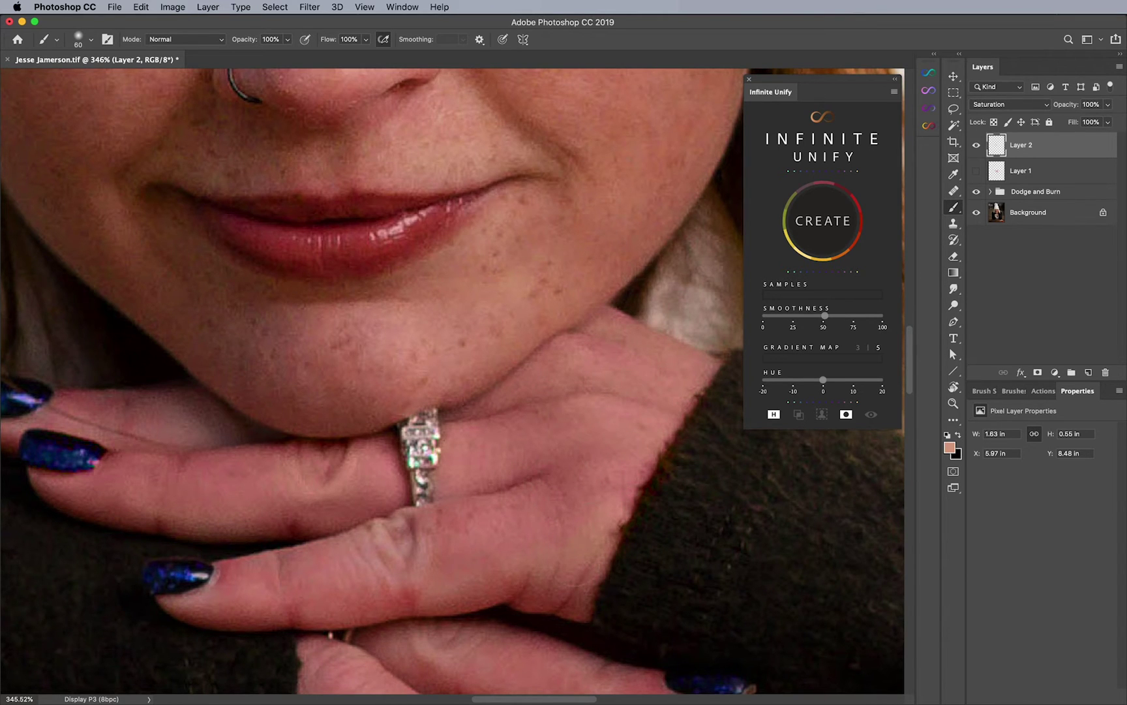
{"action": "left_click_drag", "start_coordinate": [481, 540], "coordinate": [600, 457]}
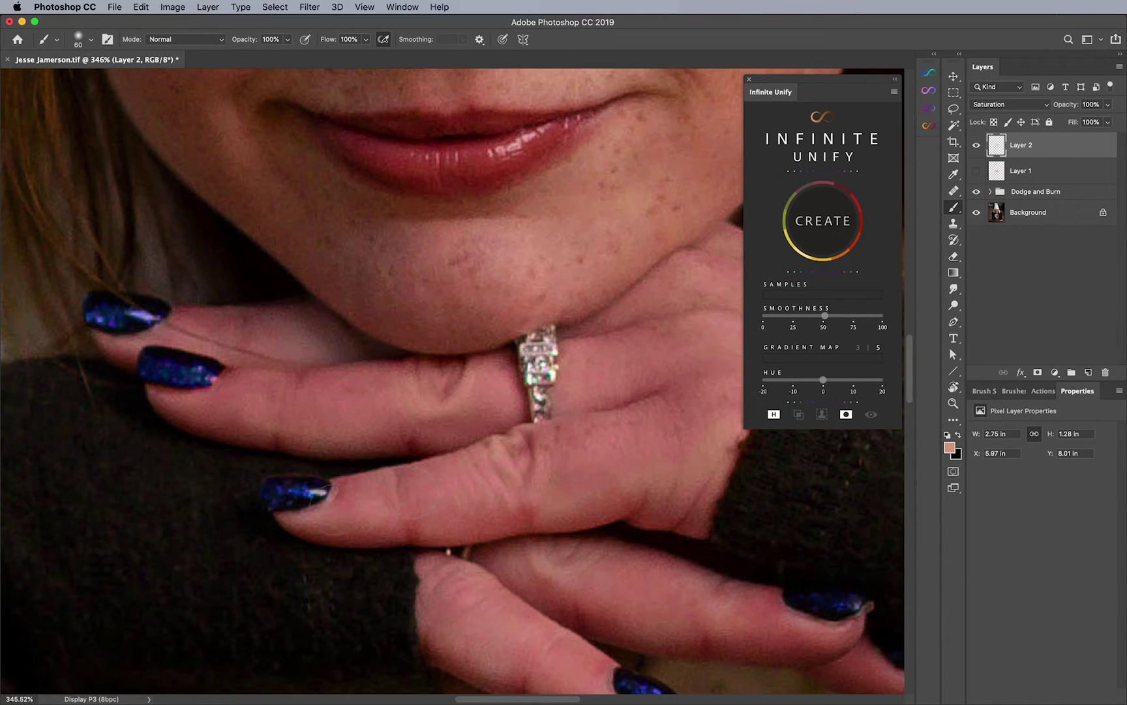
- Paint the sampled tone over the lower hand's fingers on the Saturation layer with a 50-pixel brush
{"action": "left_click_drag", "start_coordinate": [632, 462], "coordinate": [455, 331]}
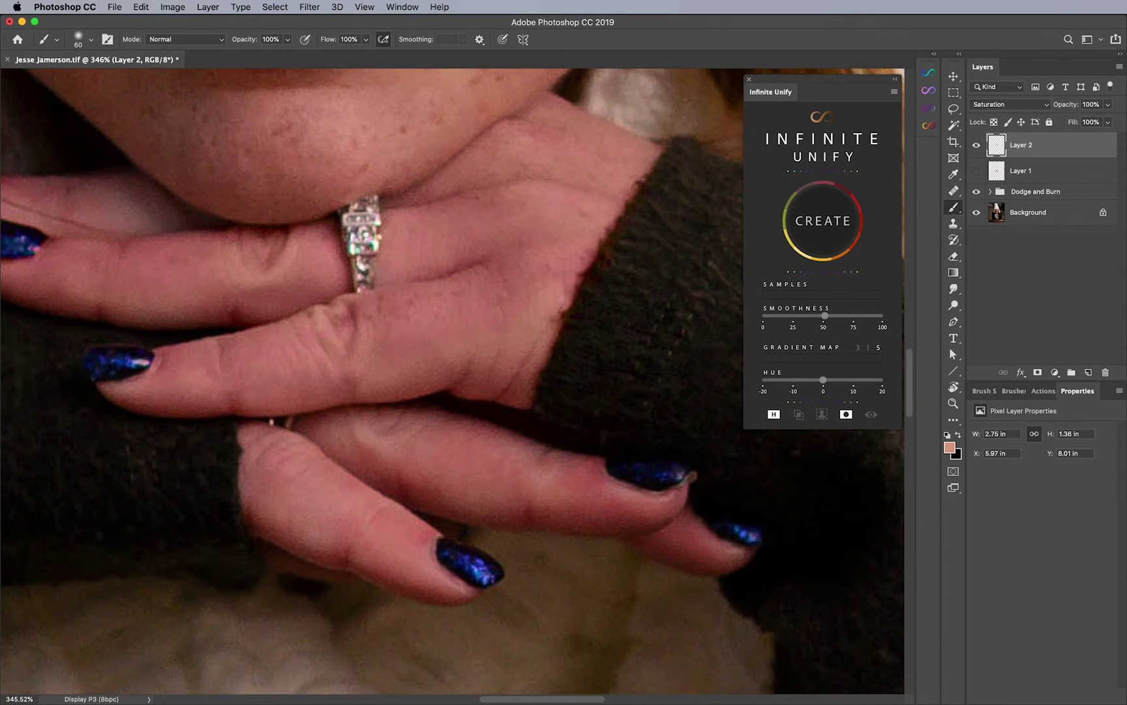
{"action": "key", "text": "bracketleft"}
{"action": "left_click_drag", "start_coordinate": [619, 436], "coordinate": [496, 430]}
{"action": "left_click_drag", "start_coordinate": [574, 291], "coordinate": [632, 337]}
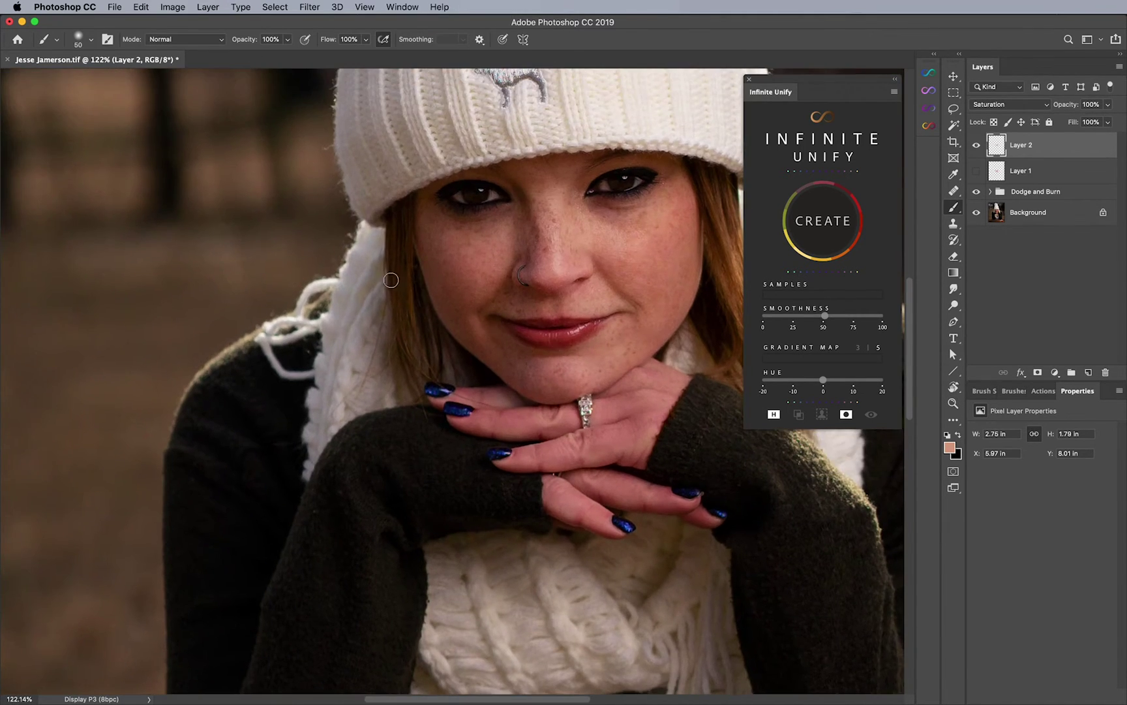
- Sample the white scarf and the blue nail polish in turn and paint each over the back of the upper hand
{"action": "left_click", "coordinate": [362, 249], "text": "alt"}
{"action": "left_click", "coordinate": [464, 409], "text": "alt"}
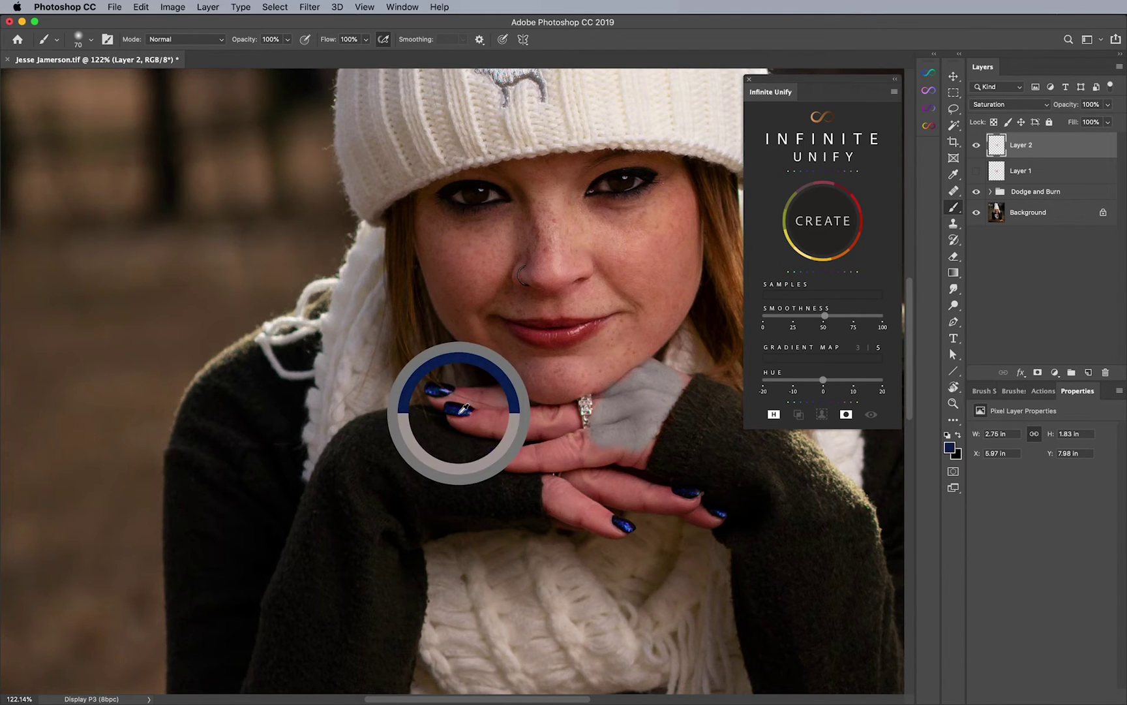
{"action": "key", "text": "]"}
{"action": "left_click_drag", "start_coordinate": [612, 409], "coordinate": [616, 406]}
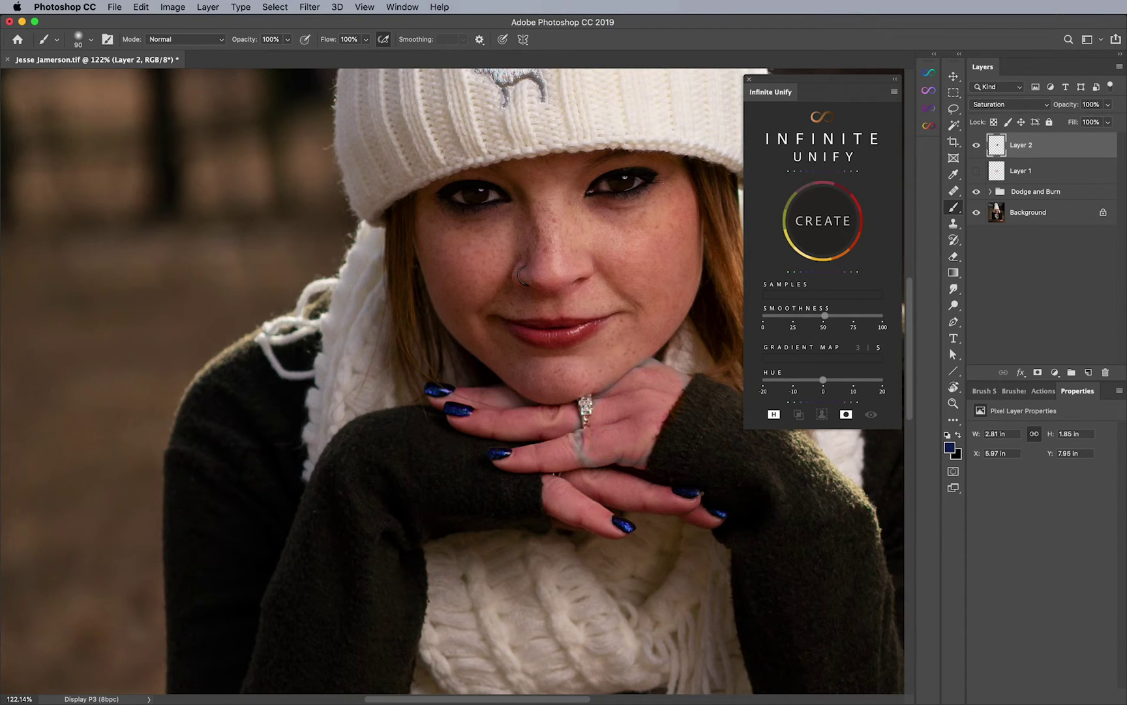
- Set the foreground colour to pure red ff0000 and paint it over the back of the upper hand
{"action": "left_click", "coordinate": [950, 447]}
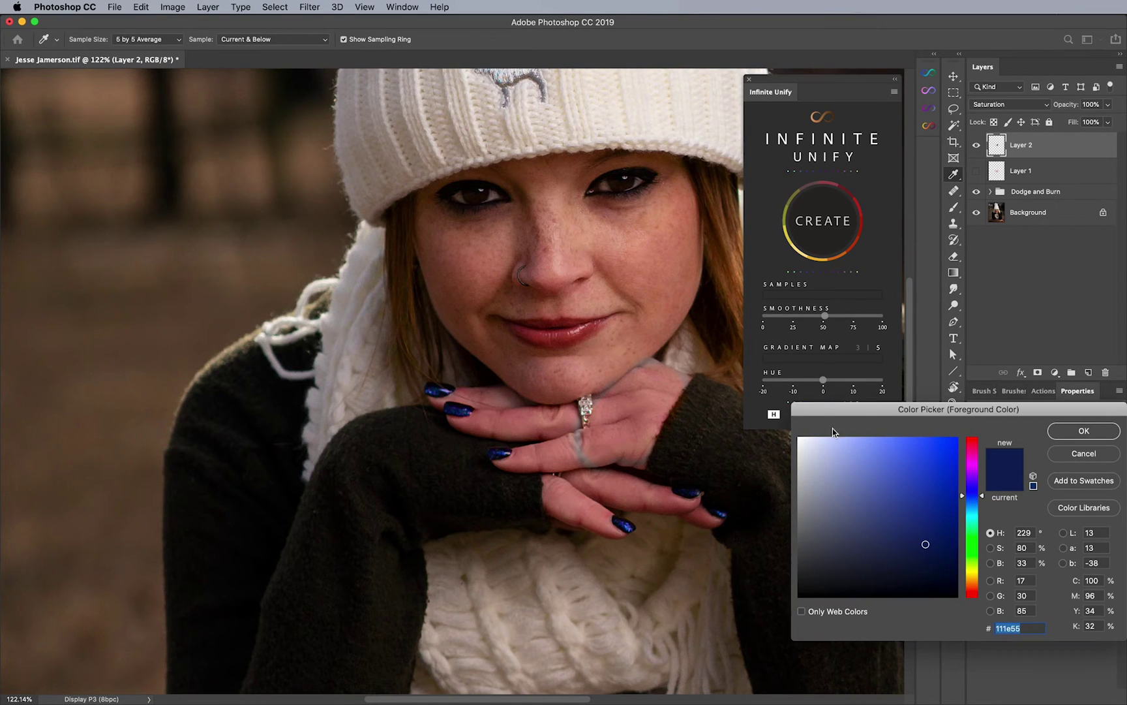
{"action": "left_click", "coordinate": [971, 441]}
{"action": "left_click_drag", "start_coordinate": [946, 448], "coordinate": [1004, 415]}
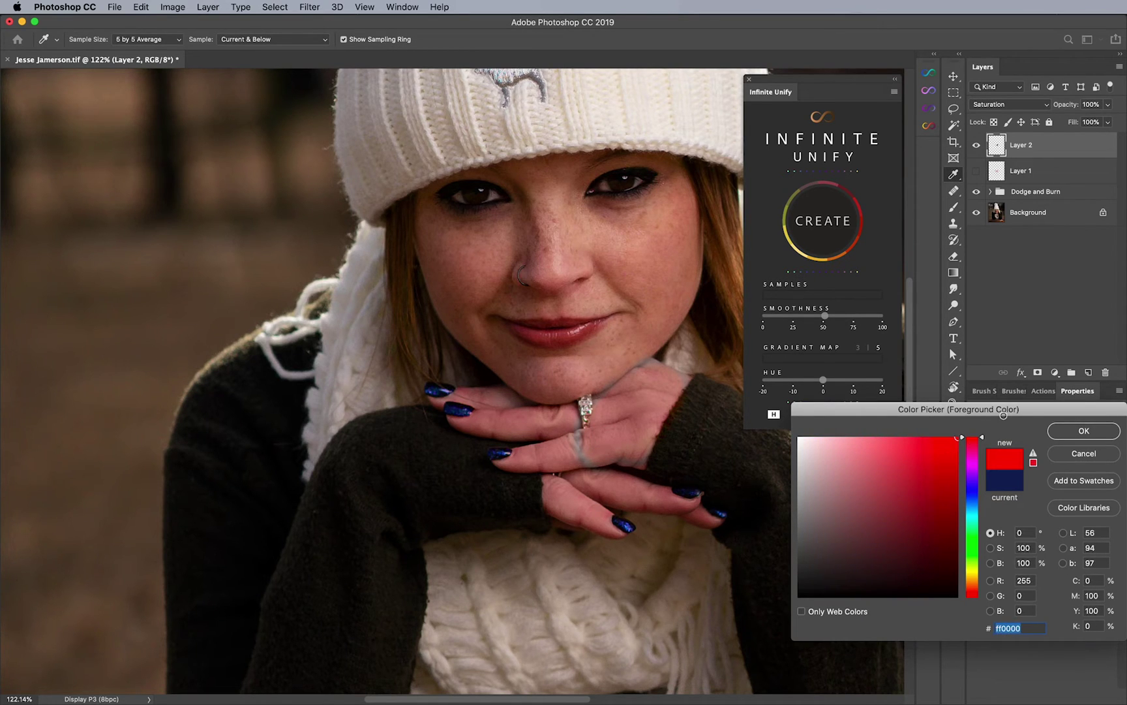
{"action": "left_click", "coordinate": [1067, 429]}
{"action": "mouse_move", "coordinate": [651, 428]}
{"action": "left_mouse_down"}
{"action": "mouse_move", "coordinate": [641, 406]}
{"action": "mouse_move", "coordinate": [630, 446]}
{"action": "mouse_move", "coordinate": [617, 419]}
{"action": "mouse_move", "coordinate": [666, 399]}
{"action": "left_mouse_up"}
- Set the foreground to a fully saturated blue and paint it over the upper hand, face and scarf
{"action": "left_click", "coordinate": [950, 448]}
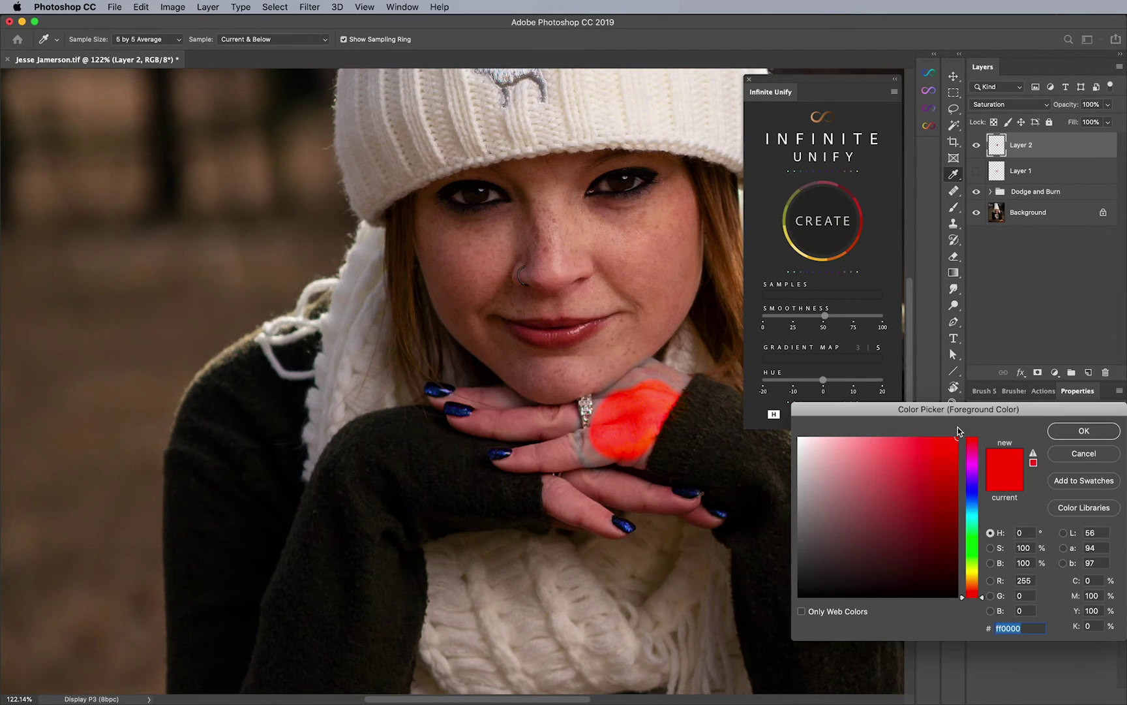
{"action": "left_click_drag", "start_coordinate": [972, 438], "coordinate": [973, 501]}
{"action": "left_click", "coordinate": [1068, 435]}
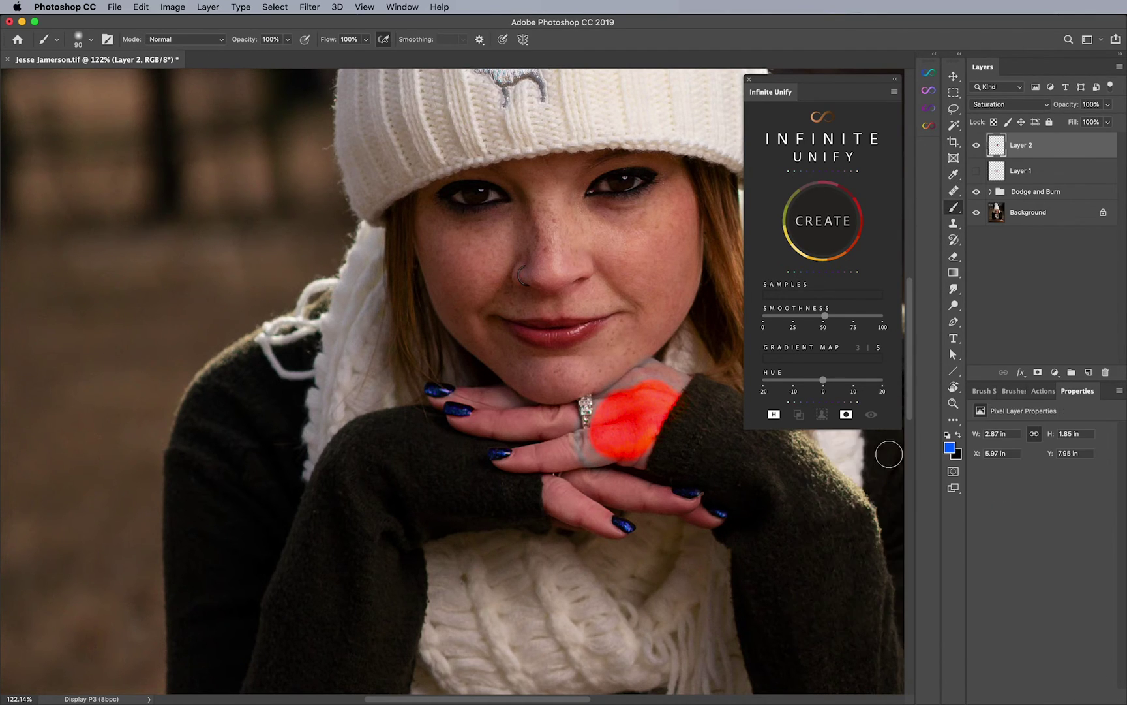
{"action": "mouse_move", "coordinate": [634, 400]}
{"action": "left_mouse_down"}
{"action": "mouse_move", "coordinate": [621, 445]}
{"action": "mouse_move", "coordinate": [652, 399]}
{"action": "mouse_move", "coordinate": [641, 432]}
{"action": "mouse_move", "coordinate": [607, 411]}
{"action": "mouse_move", "coordinate": [576, 455]}
{"action": "mouse_move", "coordinate": [546, 450]}
{"action": "mouse_move", "coordinate": [563, 431]}
{"action": "mouse_move", "coordinate": [507, 423]}
{"action": "left_mouse_up"}
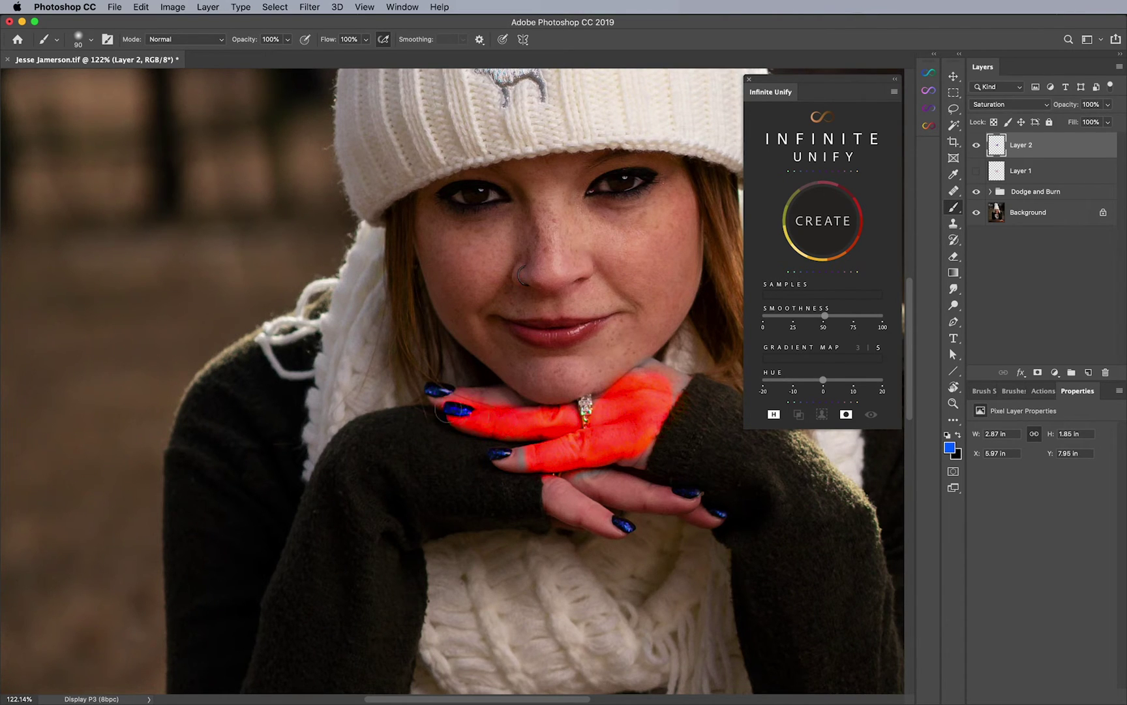
{"action": "mouse_move", "coordinate": [447, 411]}
{"action": "left_mouse_down"}
{"action": "mouse_move", "coordinate": [447, 396]}
{"action": "mouse_move", "coordinate": [488, 386]}
{"action": "left_mouse_up"}
{"action": "key", "text": "bracketright"}
{"action": "key", "text": "bracketright"}
{"action": "mouse_move", "coordinate": [553, 320]}
{"action": "left_mouse_down"}
{"action": "mouse_move", "coordinate": [582, 340]}
{"action": "mouse_move", "coordinate": [558, 365]}
{"action": "mouse_move", "coordinate": [628, 265]}
{"action": "mouse_move", "coordinate": [564, 206]}
{"action": "mouse_move", "coordinate": [530, 297]}
{"action": "mouse_move", "coordinate": [526, 373]}
{"action": "mouse_move", "coordinate": [403, 383]}
{"action": "mouse_move", "coordinate": [415, 327]}
{"action": "mouse_move", "coordinate": [360, 390]}
{"action": "mouse_move", "coordinate": [423, 498]}
{"action": "left_mouse_up"}
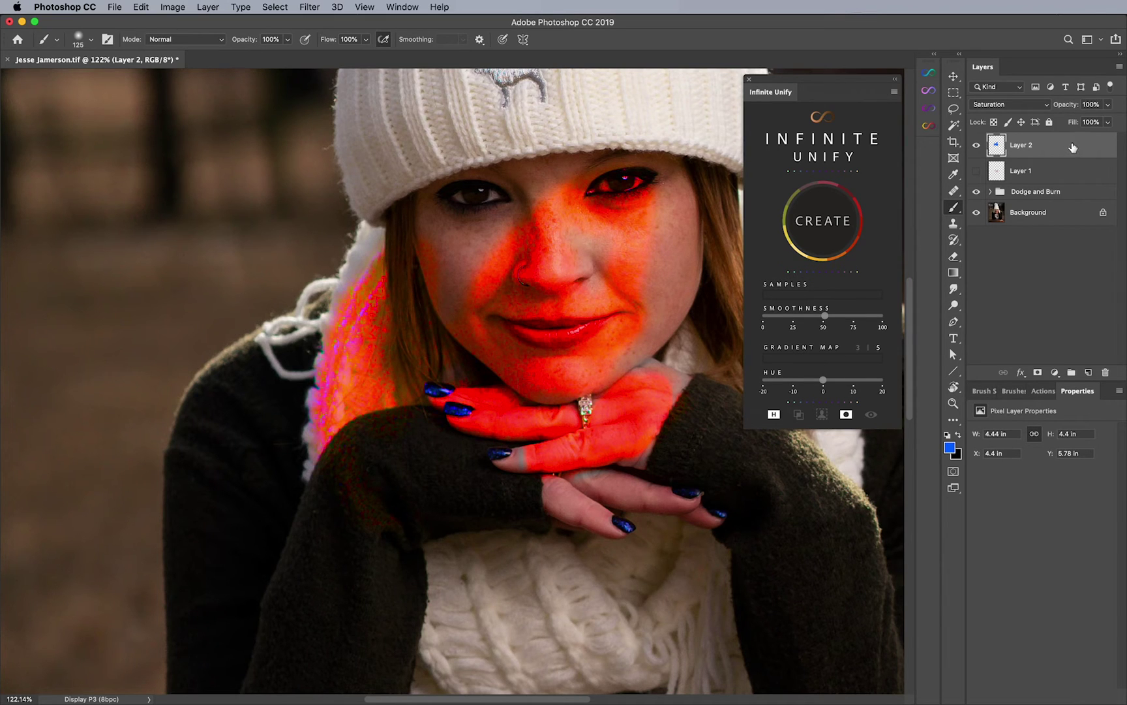
- Delete Layer 1 and Layer 2 together
{"action": "left_click", "coordinate": [1083, 171], "text": "shift"}
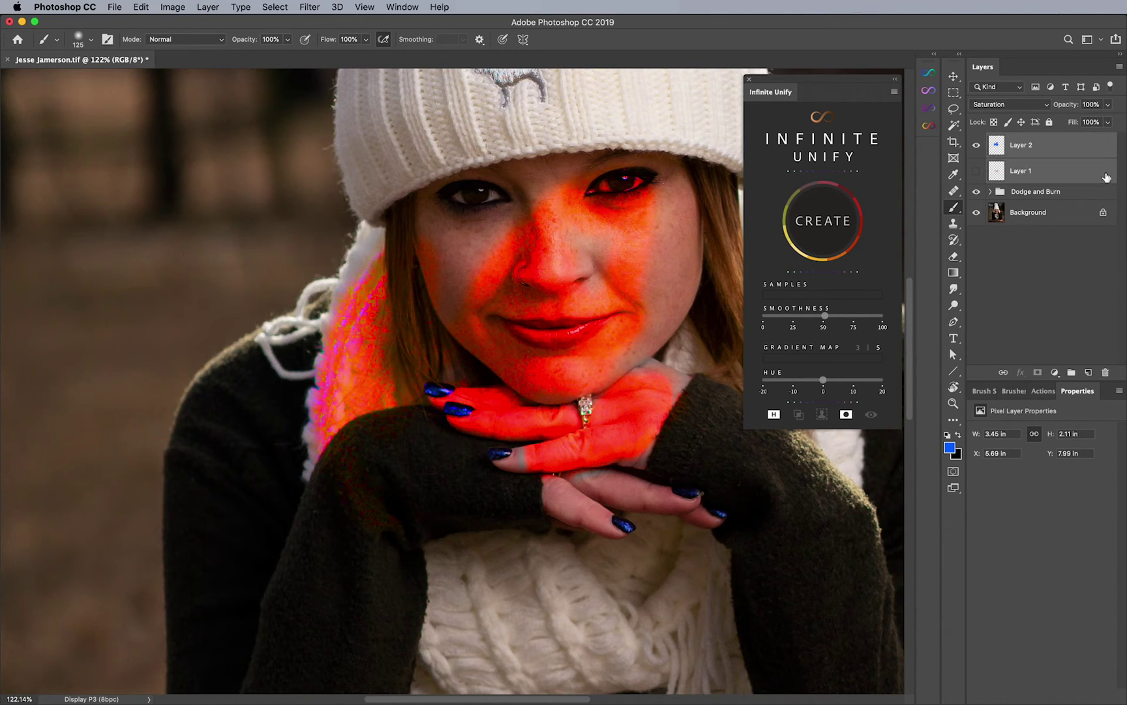
{"action": "left_click_drag", "start_coordinate": [1108, 178], "coordinate": [1106, 372]}
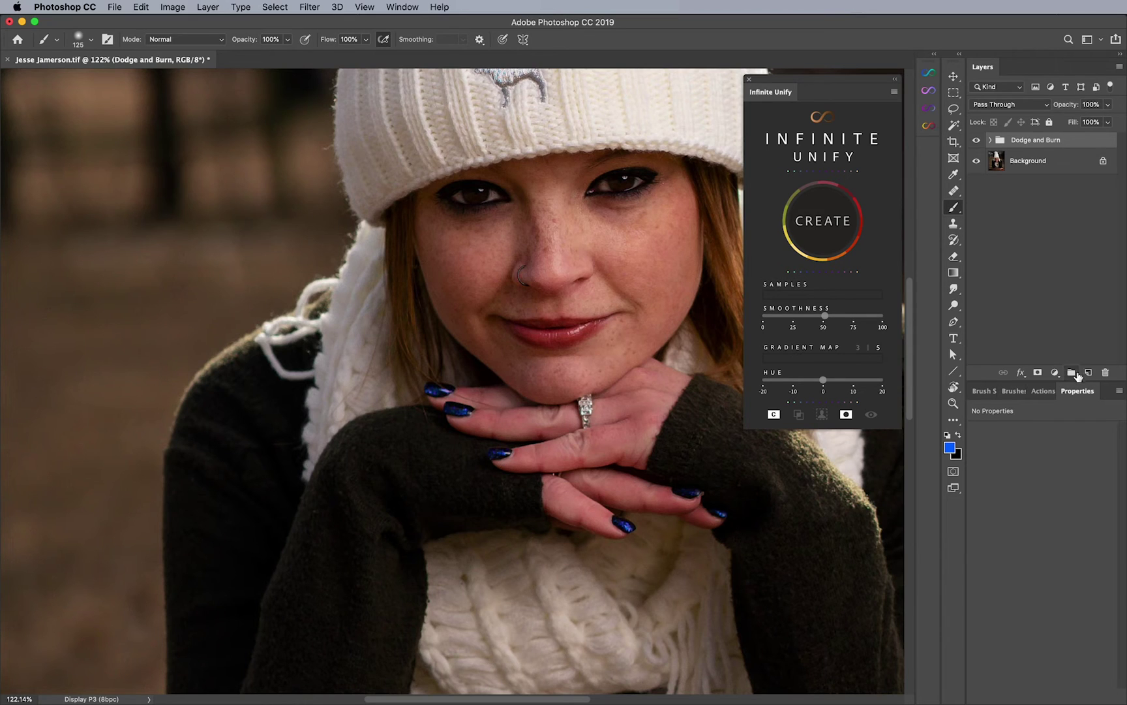
- Create a new layer in Color blend mode above the Dodge and Burn group and sample the nose's skin tone
{"action": "left_click", "coordinate": [1088, 371]}
{"action": "left_click", "coordinate": [1028, 105]}
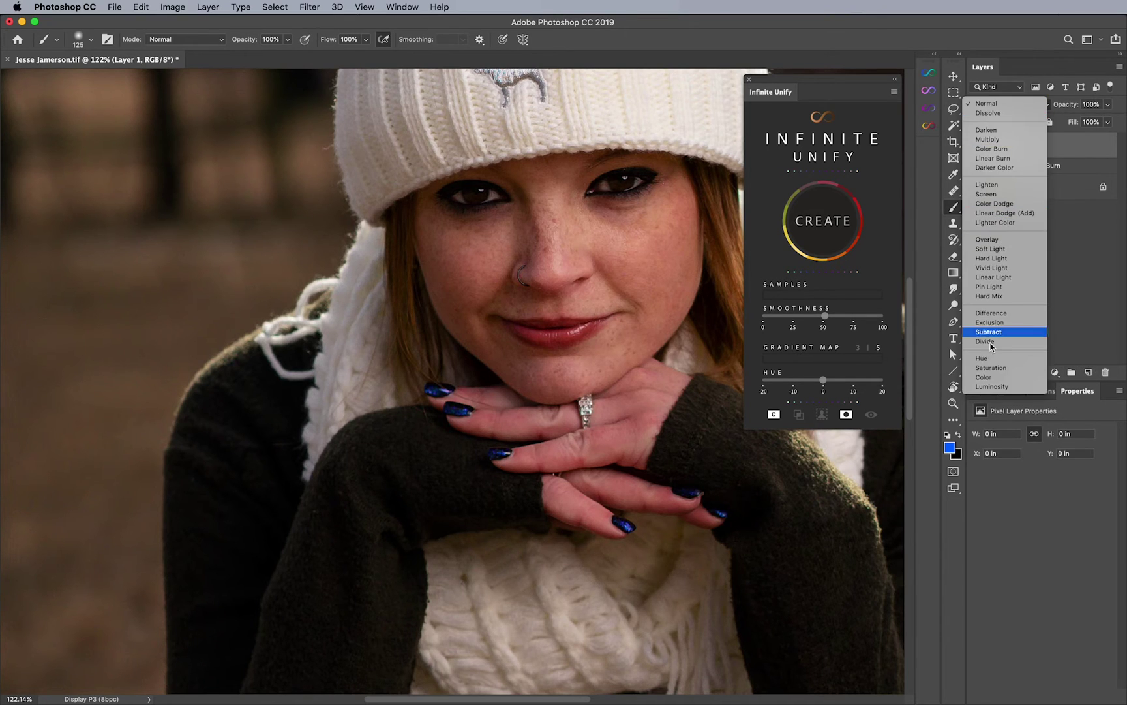
{"action": "left_click", "coordinate": [984, 377]}
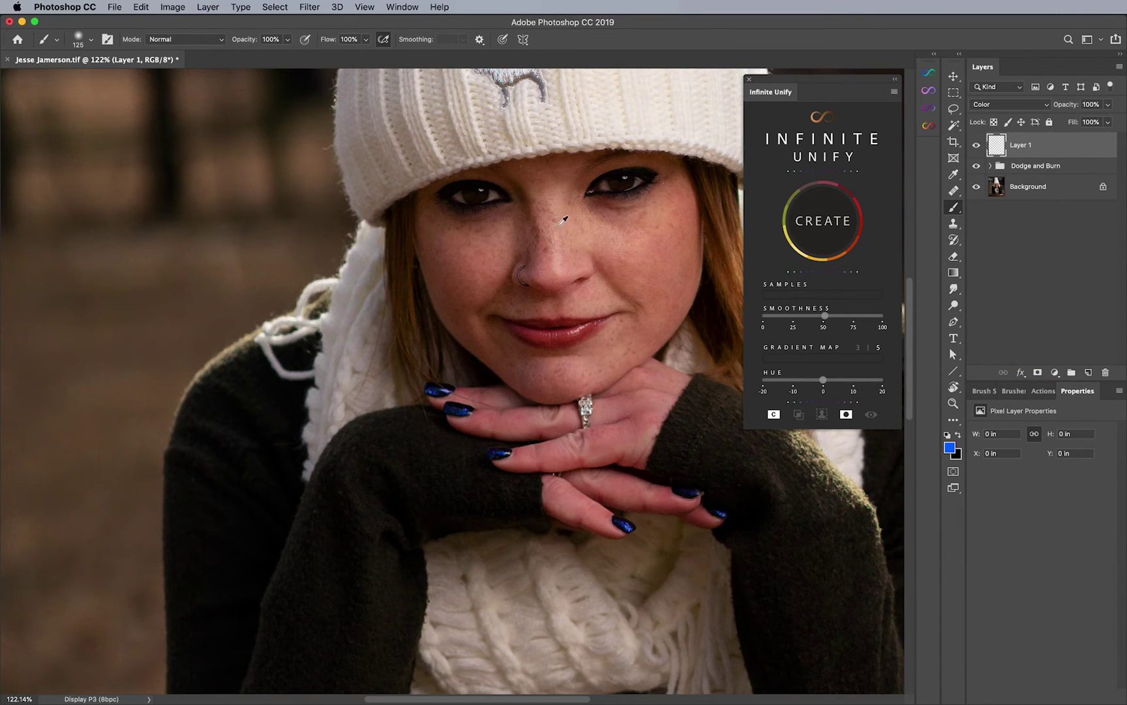
{"action": "mouse_move", "coordinate": [560, 230]}
{"action": "left_mouse_down"}
{"action": "mouse_move", "coordinate": [554, 205]}
{"action": "mouse_move", "coordinate": [554, 222]}
{"action": "left_mouse_up"}
- Paint the sampled skin tone over the back and lower finger of the upper hand on the Color layer
{"action": "left_click_drag", "start_coordinate": [628, 413], "coordinate": [679, 413]}
{"action": "key", "text": "bracketleft"}
{"action": "key", "text": "bracketleft"}
{"action": "key", "text": "bracketleft"}
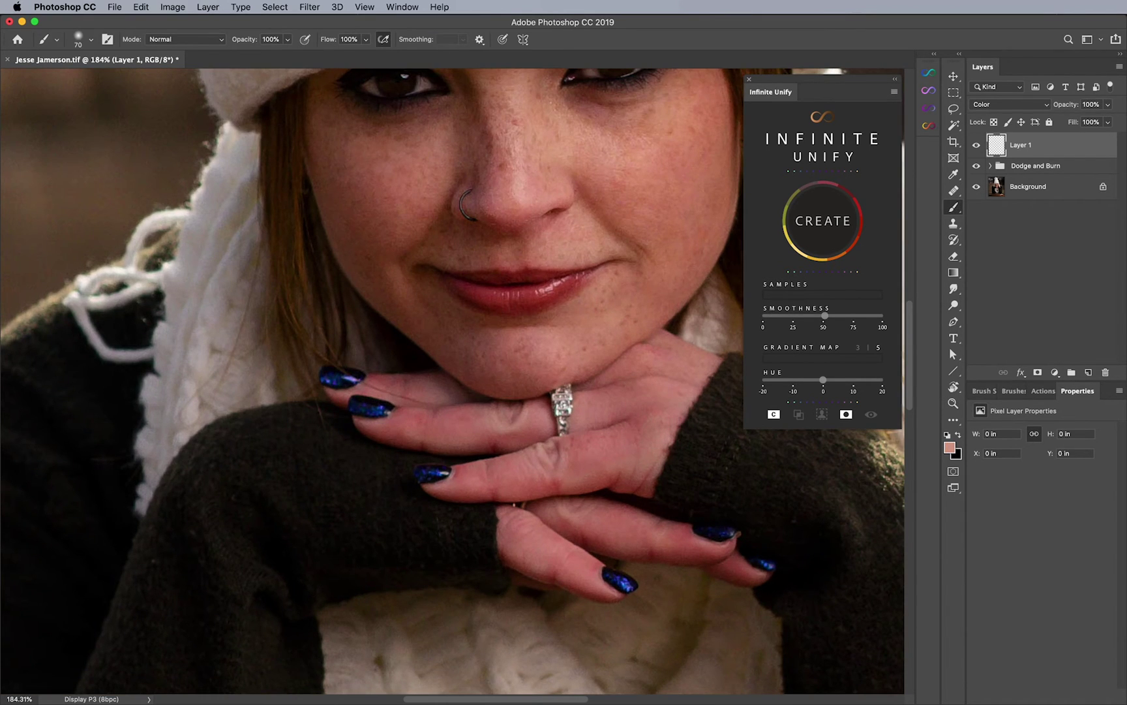
{"action": "mouse_move", "coordinate": [633, 460]}
{"action": "left_mouse_down"}
{"action": "mouse_move", "coordinate": [672, 418]}
{"action": "mouse_move", "coordinate": [672, 372]}
{"action": "left_mouse_up"}
{"action": "left_click", "coordinate": [600, 432]}
{"action": "key", "text": "bracketleft"}
{"action": "left_click_drag", "start_coordinate": [548, 473], "coordinate": [486, 484]}
- Continue the Color layer's skin tone paint over the upper hand's remaining fingers and the lower hand
{"action": "key", "text": "bracketright"}
{"action": "key", "text": "bracketleft"}
{"action": "mouse_move", "coordinate": [374, 427]}
{"action": "left_mouse_down"}
{"action": "mouse_move", "coordinate": [406, 425]}
{"action": "mouse_move", "coordinate": [449, 443]}
{"action": "mouse_move", "coordinate": [520, 438]}
{"action": "left_mouse_up"}
{"action": "mouse_move", "coordinate": [433, 388]}
{"action": "left_mouse_down"}
{"action": "mouse_move", "coordinate": [391, 384]}
{"action": "mouse_move", "coordinate": [452, 392]}
{"action": "mouse_move", "coordinate": [444, 403]}
{"action": "mouse_move", "coordinate": [475, 408]}
{"action": "left_mouse_up"}
{"action": "key", "text": "bracketleft"}
{"action": "mouse_move", "coordinate": [685, 549]}
{"action": "left_mouse_down"}
{"action": "mouse_move", "coordinate": [713, 550]}
{"action": "mouse_move", "coordinate": [689, 519]}
{"action": "left_mouse_up"}
{"action": "key", "text": "bracketleft"}
- Lower the Color layer's opacity to 17%, then delete the layer
{"action": "left_click_drag", "start_coordinate": [1072, 107], "coordinate": [1040, 115]}
{"action": "left_click_drag", "start_coordinate": [638, 431], "coordinate": [620, 436]}
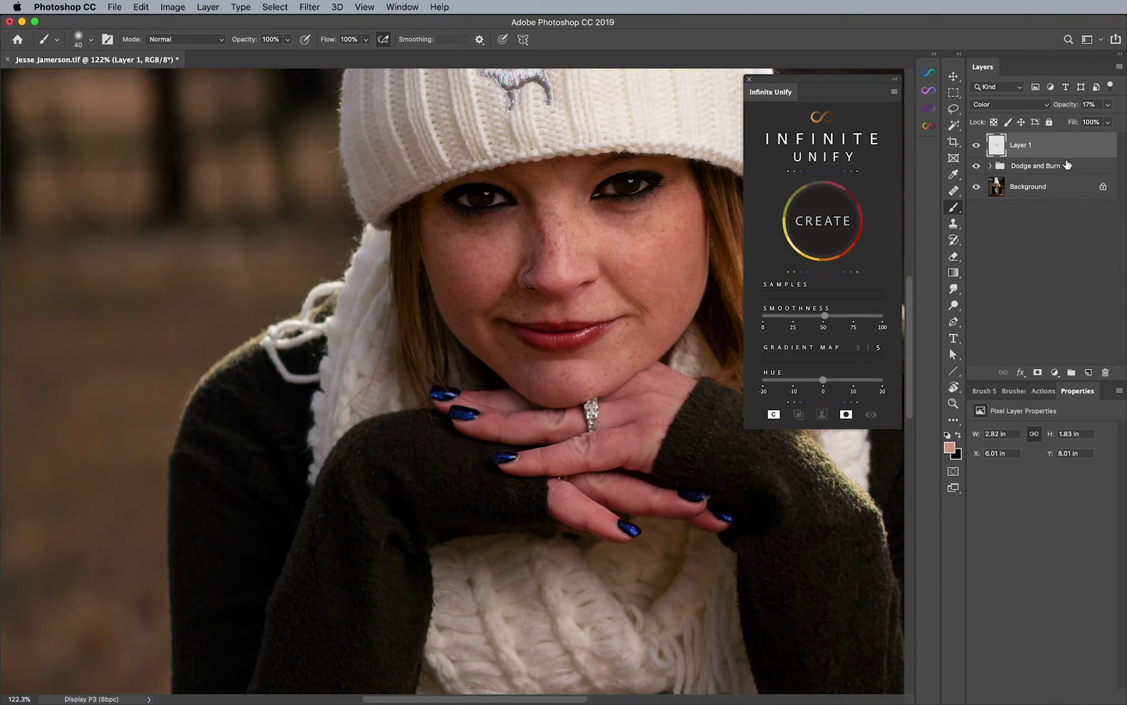
{"action": "mouse_move", "coordinate": [1078, 154]}
{"action": "left_mouse_down"}
{"action": "mouse_move", "coordinate": [1093, 367]}
{"action": "mouse_move", "coordinate": [1106, 372]}
{"action": "left_mouse_up"}
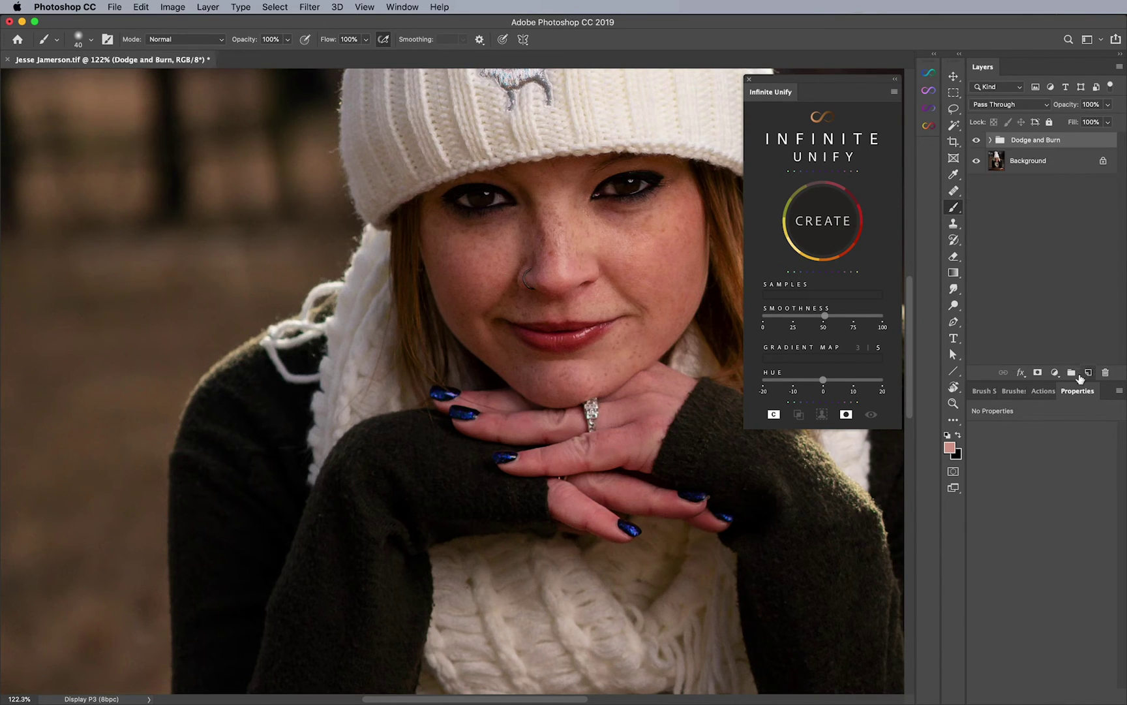
- Switch the Infinite Unify blending mode from Color to Hue
{"action": "left_click", "coordinate": [777, 415]}
{"action": "left_click", "coordinate": [775, 415]}
{"action": "left_click", "coordinate": [773, 416]}
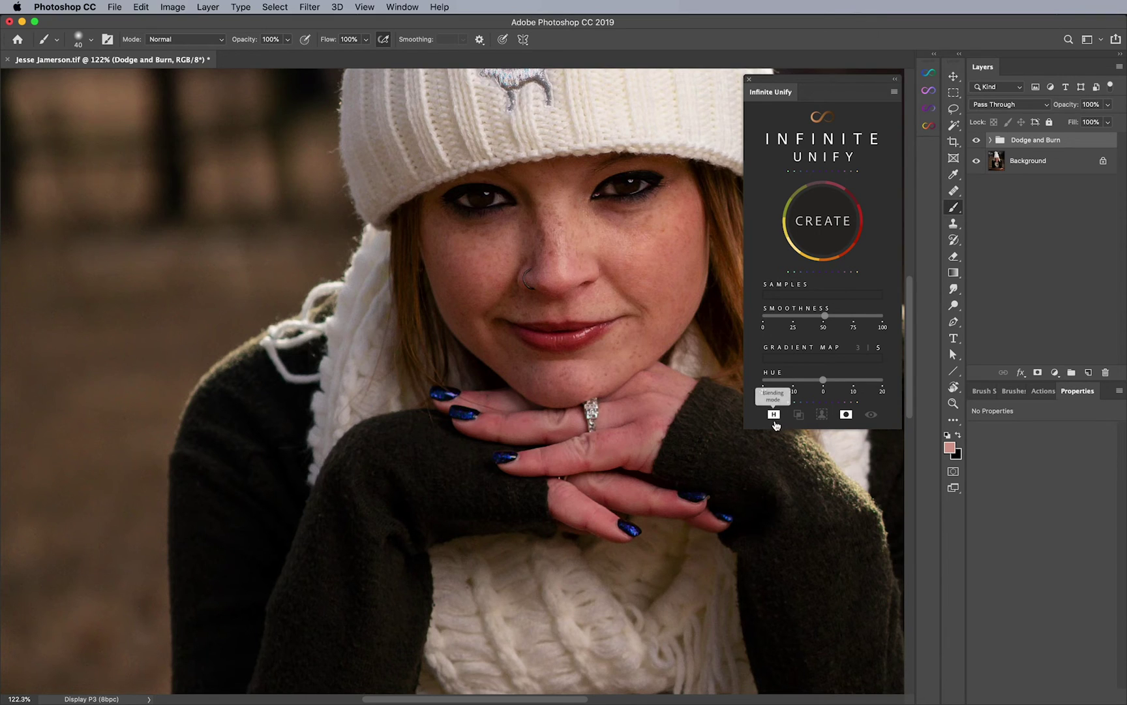
- Draw a narrow Lasso selection around the skin along the bridge of the nose
{"action": "left_click", "coordinate": [954, 96]}
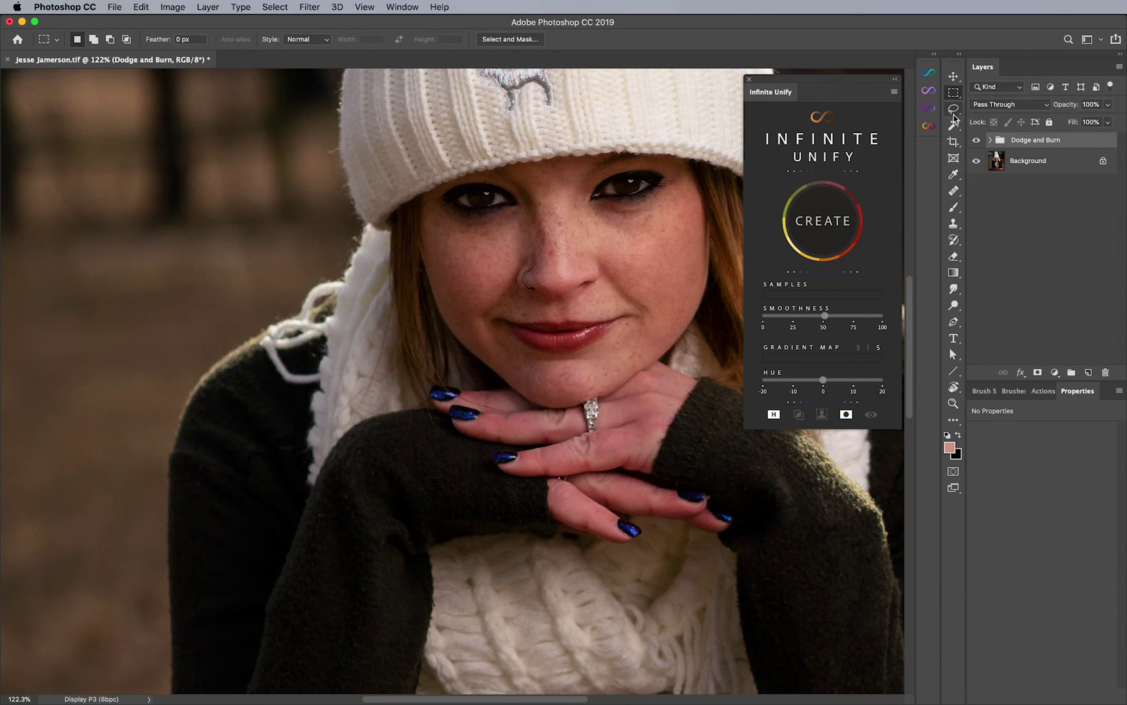
{"action": "left_click", "coordinate": [954, 109]}
{"action": "mouse_move", "coordinate": [569, 191]}
{"action": "left_mouse_down"}
{"action": "mouse_move", "coordinate": [578, 241]}
{"action": "mouse_move", "coordinate": [561, 268]}
{"action": "mouse_move", "coordinate": [560, 181]}
{"action": "left_mouse_up"}
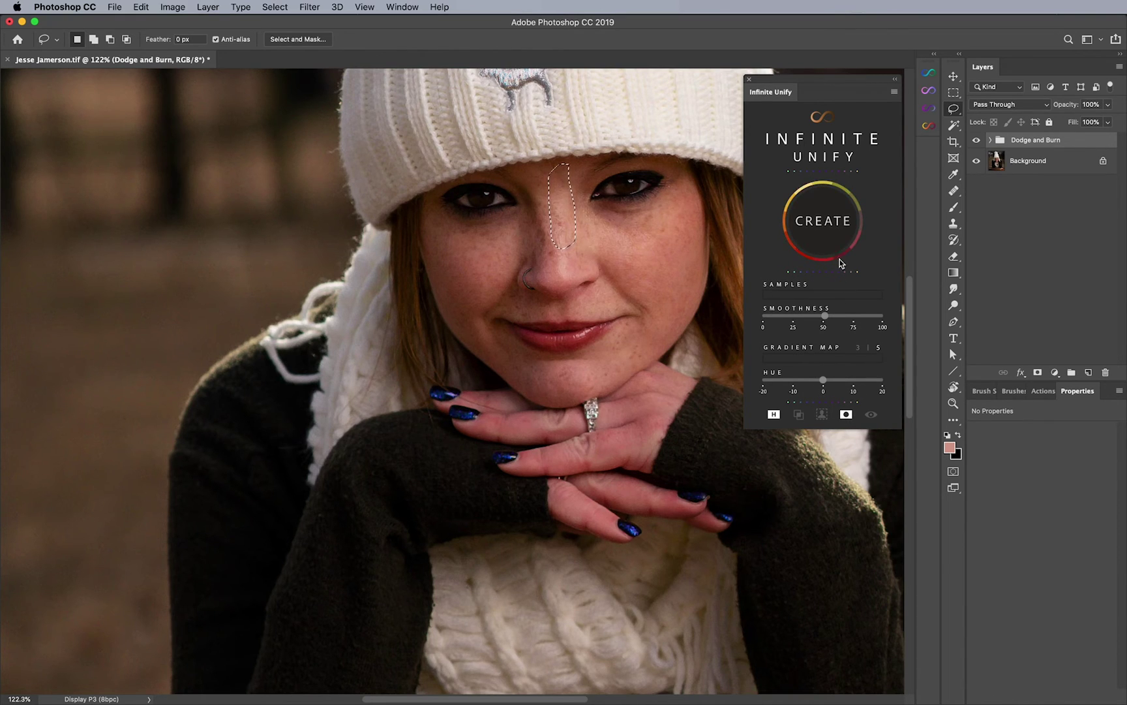
- Create the Infinite Unify layer from the selected nose skin, activate its mask and lower the layer's opacity to 38%
{"action": "left_click", "coordinate": [837, 222]}
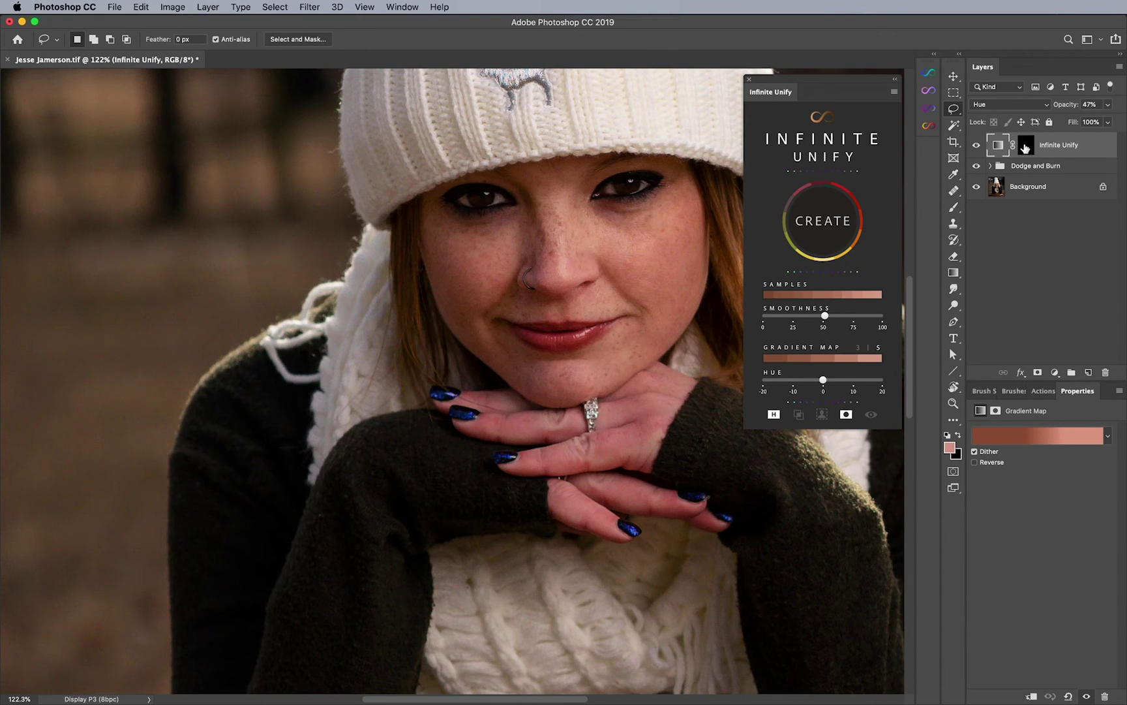
{"action": "left_click", "coordinate": [1025, 147]}
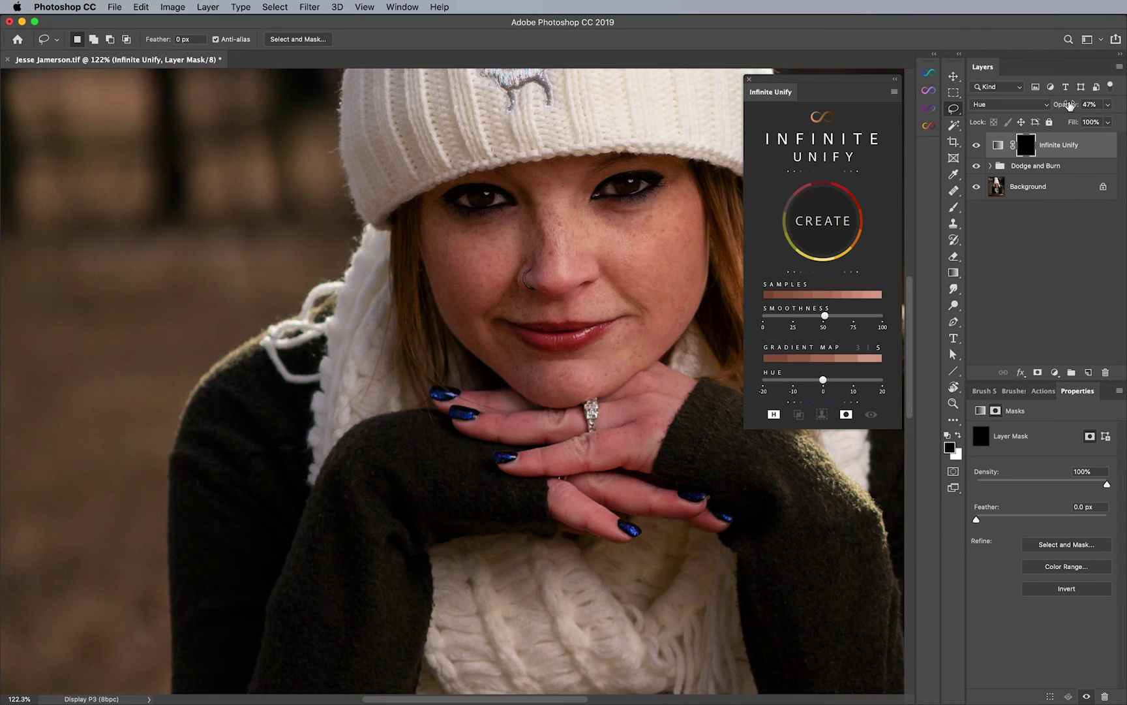
{"action": "left_click_drag", "start_coordinate": [1069, 108], "coordinate": [1037, 109]}
{"action": "left_click", "coordinate": [894, 92]}
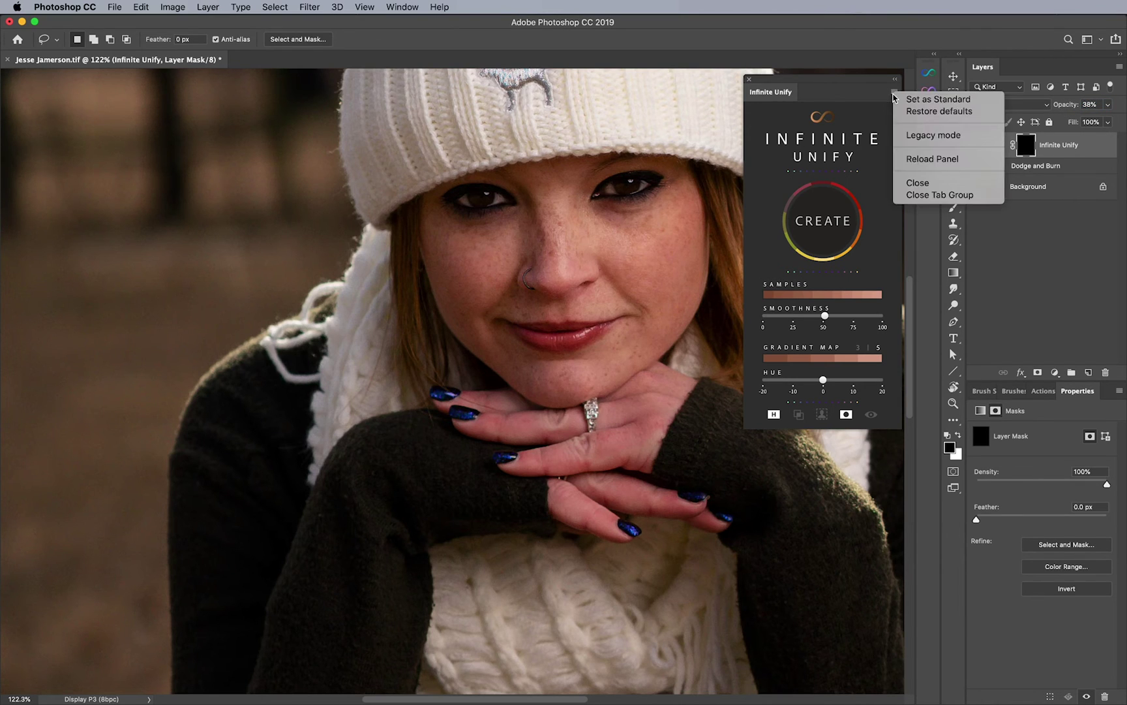
{"action": "left_click", "coordinate": [1044, 121]}
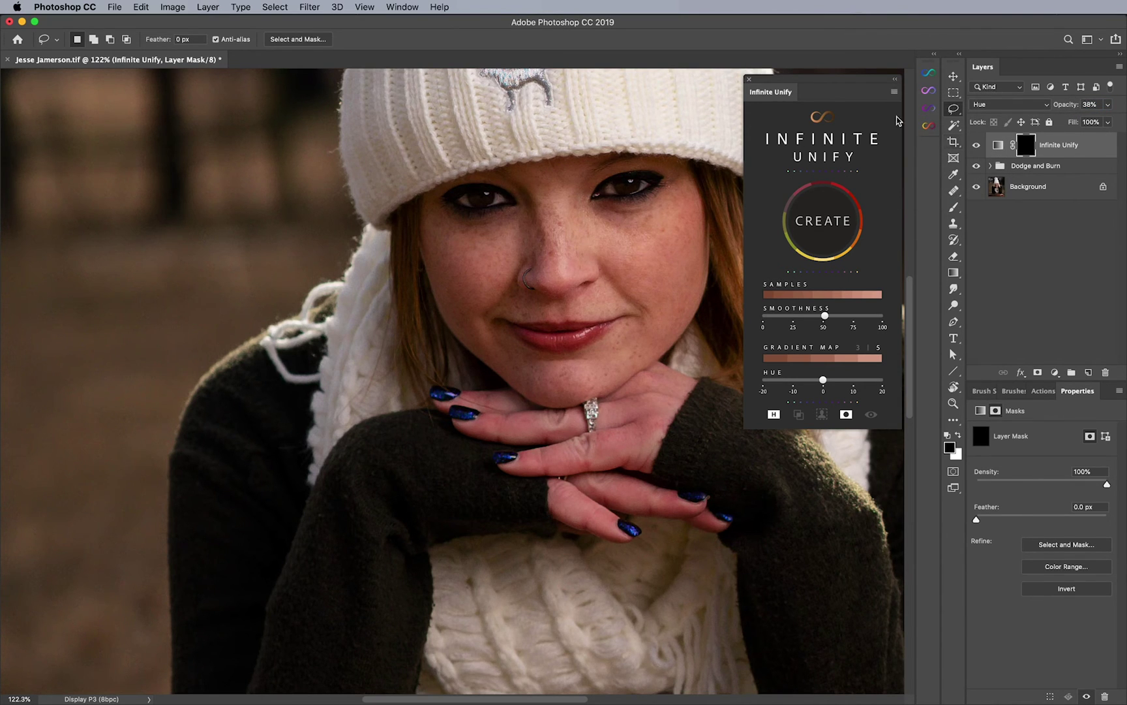
{"action": "left_click", "coordinate": [894, 92]}
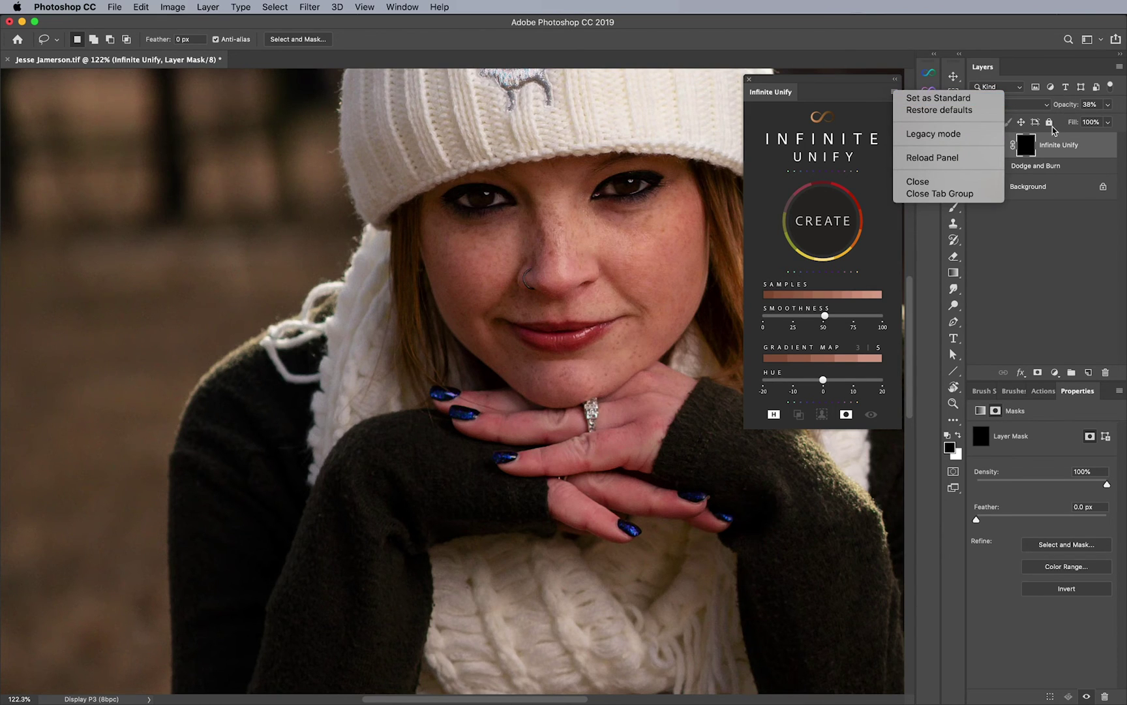
{"action": "left_click", "coordinate": [1063, 148]}
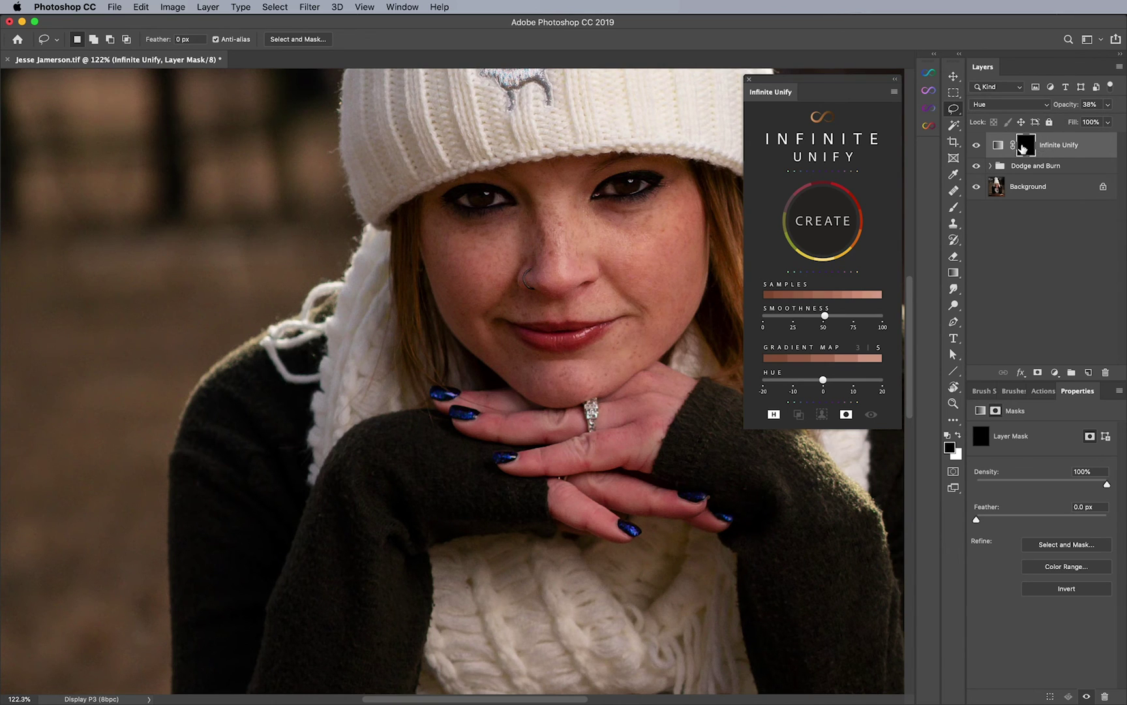
- Set the Infinite Unify layer's opacity to 60% and paint its mask white over the upper hand and its fingers
{"action": "mouse_move", "coordinate": [1070, 109]}
{"action": "left_mouse_down"}
{"action": "mouse_move", "coordinate": [1084, 109]}
{"action": "mouse_move", "coordinate": [1063, 108]}
{"action": "left_mouse_up"}
{"action": "key", "text": "z"}
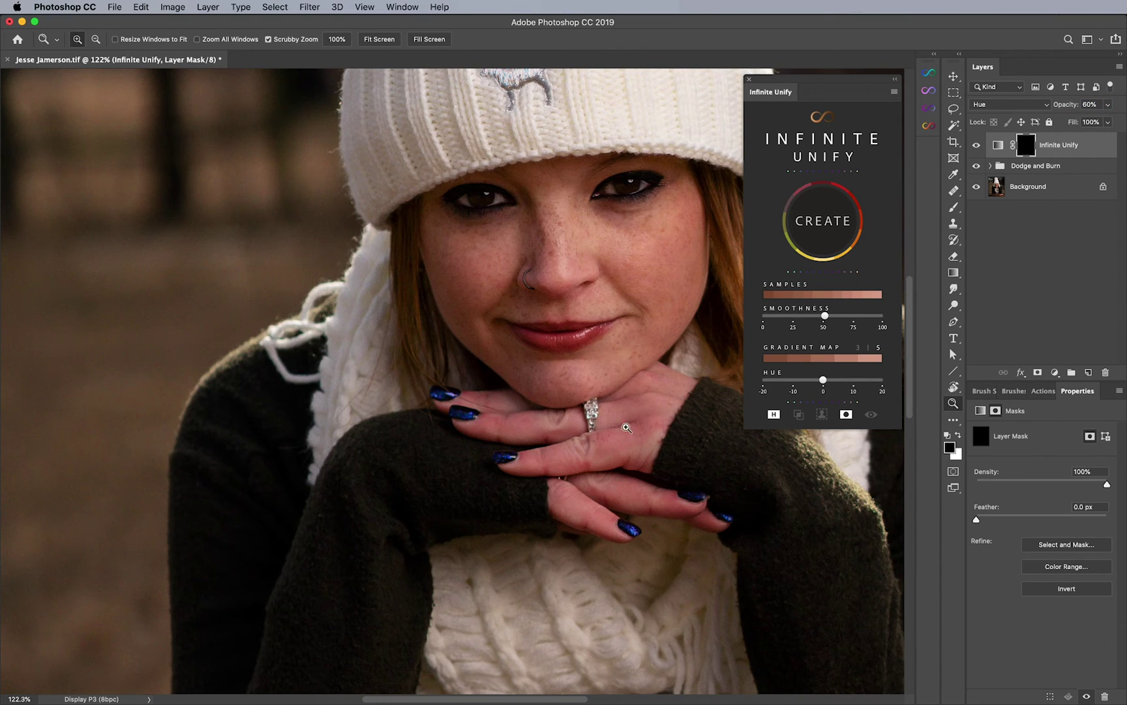
{"action": "left_click_drag", "start_coordinate": [624, 433], "coordinate": [678, 408]}
{"action": "key", "text": "b"}
{"action": "key", "text": "x"}
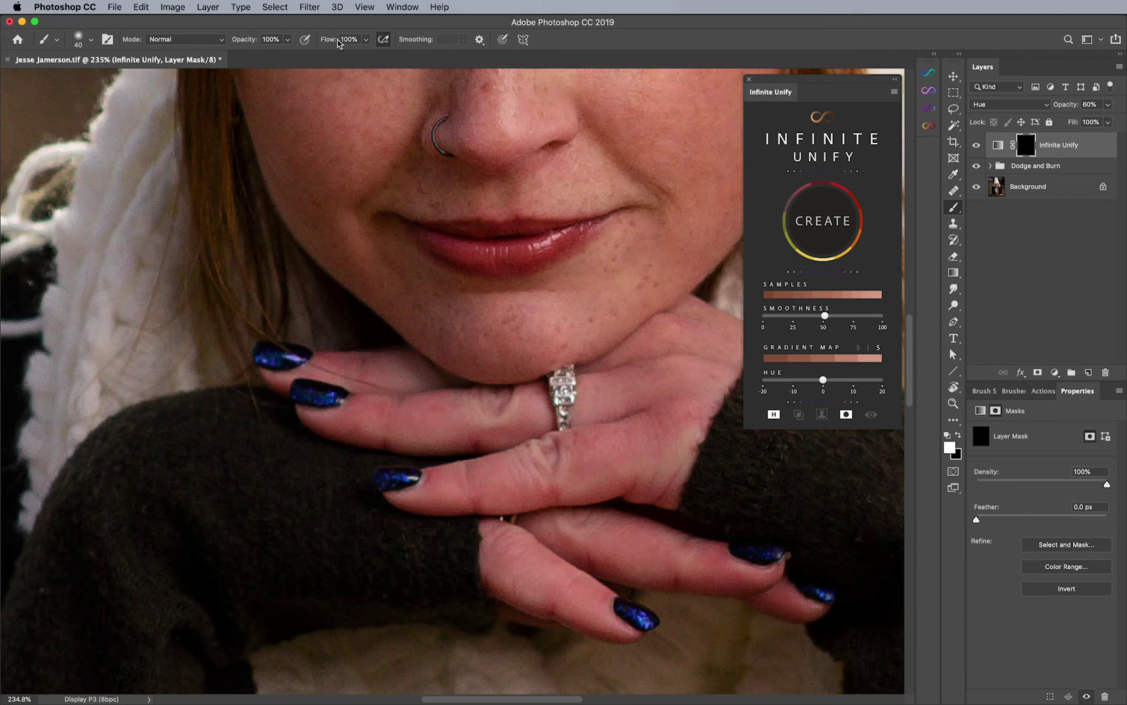
{"action": "key", "text": "bracketright"}
{"action": "mouse_move", "coordinate": [617, 401]}
{"action": "left_mouse_down"}
{"action": "mouse_move", "coordinate": [638, 348]}
{"action": "mouse_move", "coordinate": [696, 331]}
{"action": "mouse_move", "coordinate": [689, 415]}
{"action": "mouse_move", "coordinate": [669, 465]}
{"action": "left_mouse_up"}
{"action": "mouse_move", "coordinate": [378, 406]}
{"action": "left_mouse_down"}
{"action": "mouse_move", "coordinate": [314, 413]}
{"action": "mouse_move", "coordinate": [415, 378]}
{"action": "mouse_move", "coordinate": [336, 364]}
{"action": "left_mouse_up"}
{"action": "key", "text": "bracketleft"}
{"action": "key", "text": "bracketright"}
{"action": "key", "text": "bracketright"}
{"action": "left_click_drag", "start_coordinate": [541, 444], "coordinate": [473, 366]}
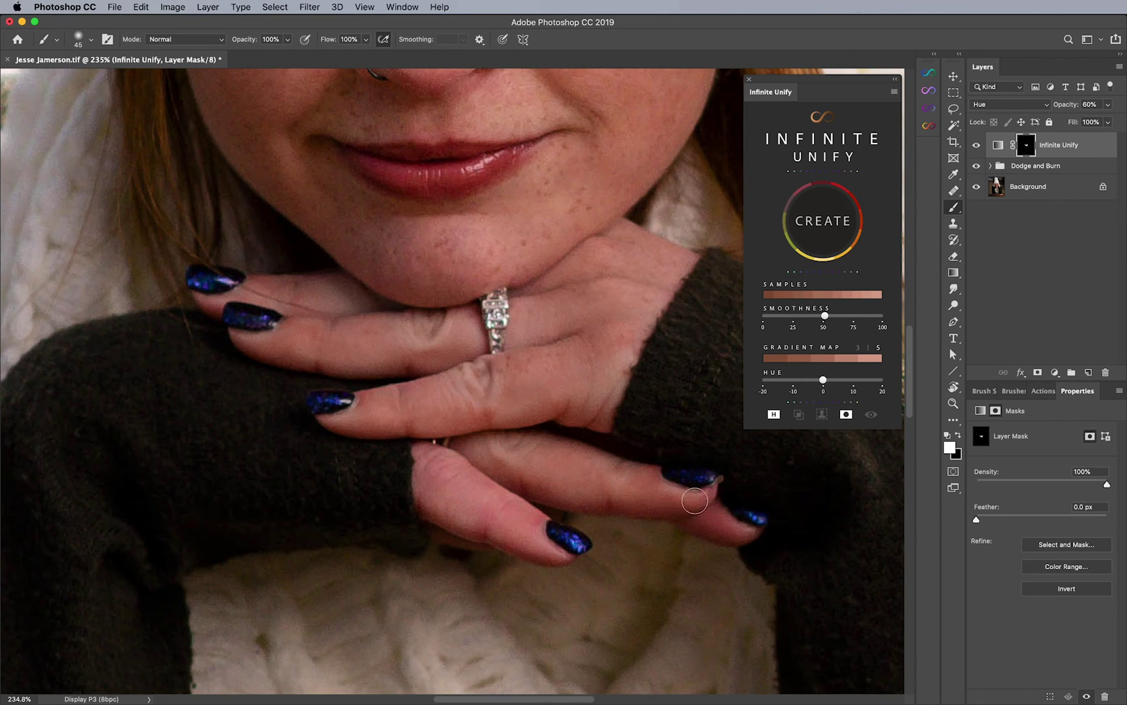
- Paint the Infinite Unify mask white over the lower hand's fingers with a smaller brush, down to the blue nails
{"action": "key", "text": "bracketleft"}
{"action": "key", "text": "bracketleft"}
{"action": "mouse_move", "coordinate": [506, 500]}
{"action": "left_mouse_down"}
{"action": "mouse_move", "coordinate": [428, 477]}
{"action": "mouse_move", "coordinate": [462, 517]}
{"action": "mouse_move", "coordinate": [550, 554]}
{"action": "mouse_move", "coordinate": [469, 460]}
{"action": "left_mouse_up"}
{"action": "key", "text": "bracketleft"}
{"action": "left_click_drag", "start_coordinate": [551, 463], "coordinate": [417, 414]}
{"action": "key", "text": "bracketleft"}
{"action": "mouse_move", "coordinate": [591, 477]}
{"action": "left_mouse_down"}
{"action": "mouse_move", "coordinate": [569, 475]}
{"action": "mouse_move", "coordinate": [599, 477]}
{"action": "left_mouse_up"}
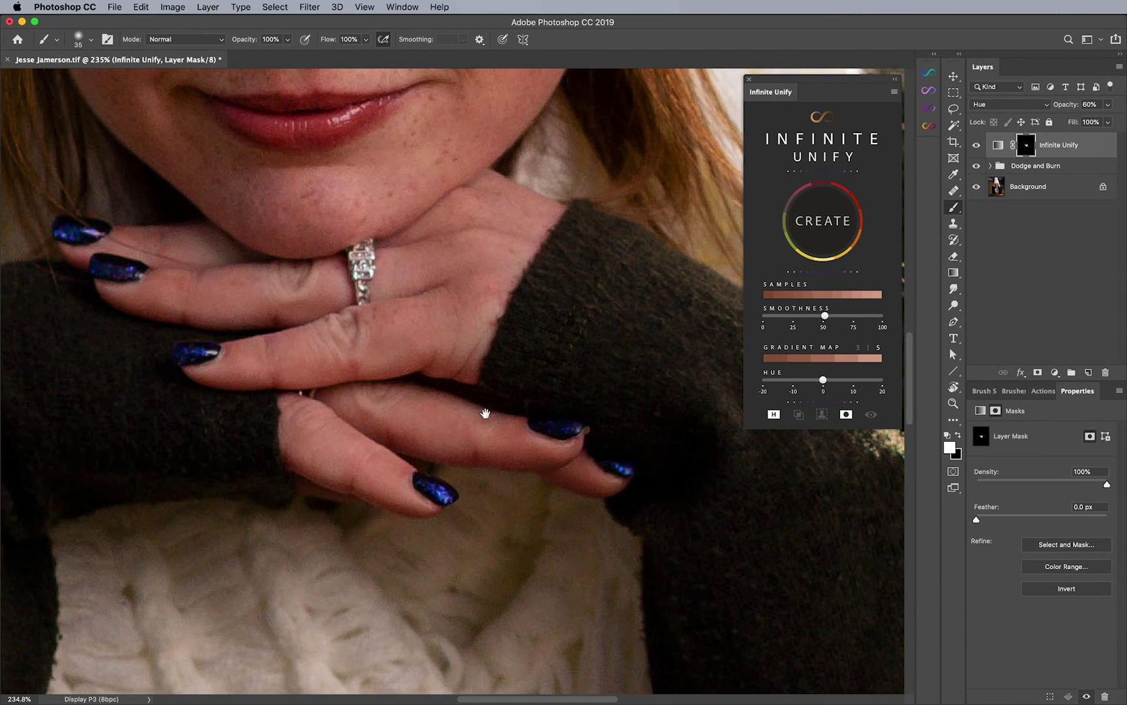
- Examine the unified hands against the face, both close up and in the wider portrait
{"action": "left_click_drag", "start_coordinate": [486, 414], "coordinate": [634, 451]}
{"action": "left_click_drag", "start_coordinate": [634, 450], "coordinate": [607, 429]}
{"action": "key", "text": "super+0"}
{"action": "key", "text": "b"}
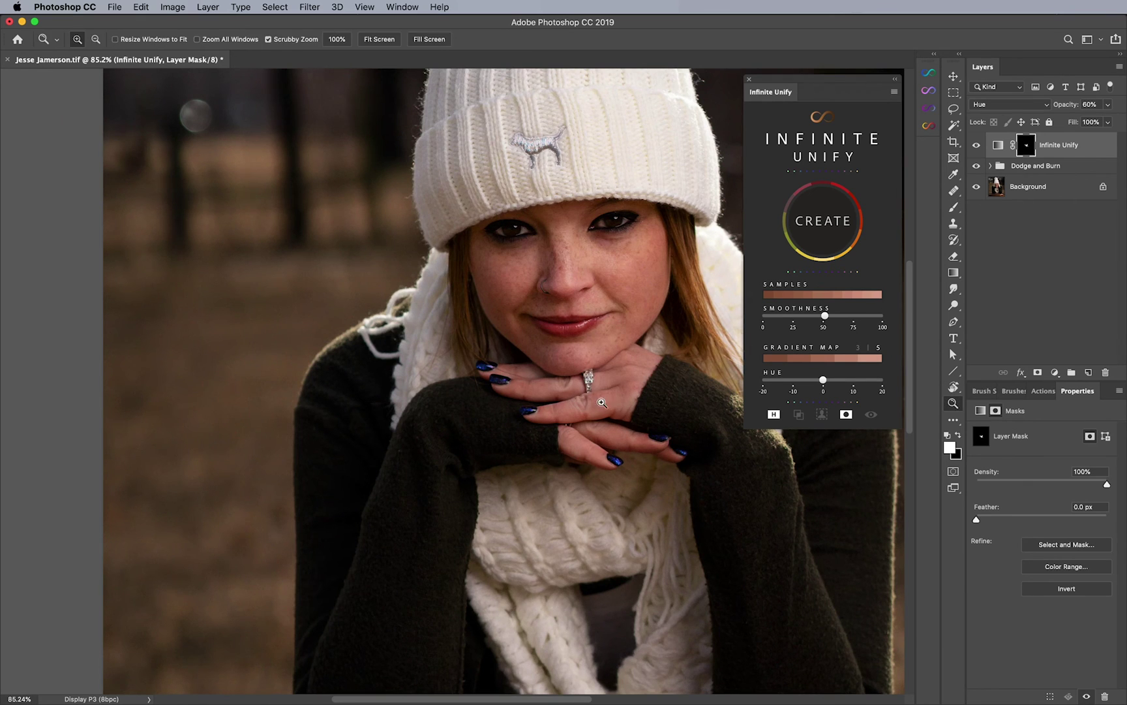
{"action": "left_click_drag", "start_coordinate": [588, 403], "coordinate": [628, 399]}
{"action": "key", "text": "bracketleft"}
{"action": "key", "text": "bracketleft"}
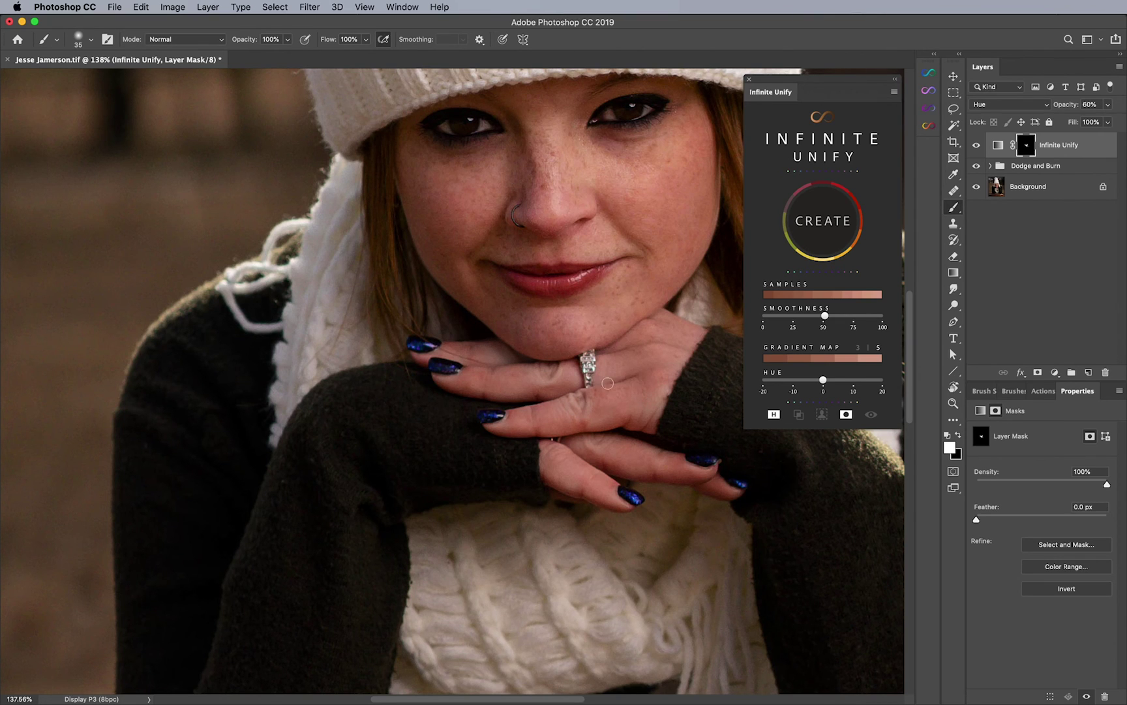
{"action": "left_click_drag", "start_coordinate": [638, 393], "coordinate": [565, 409]}
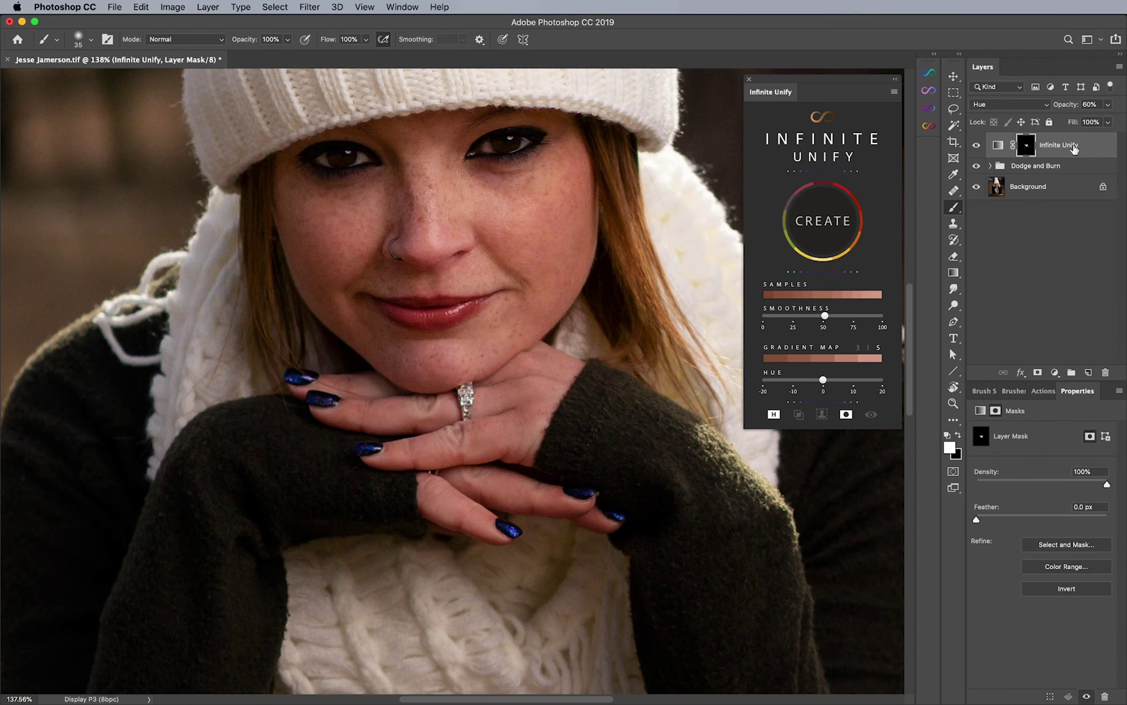
- Duplicate the Infinite Unify layer and set the copy's blending mode to Saturation
{"action": "key", "text": "super+j"}
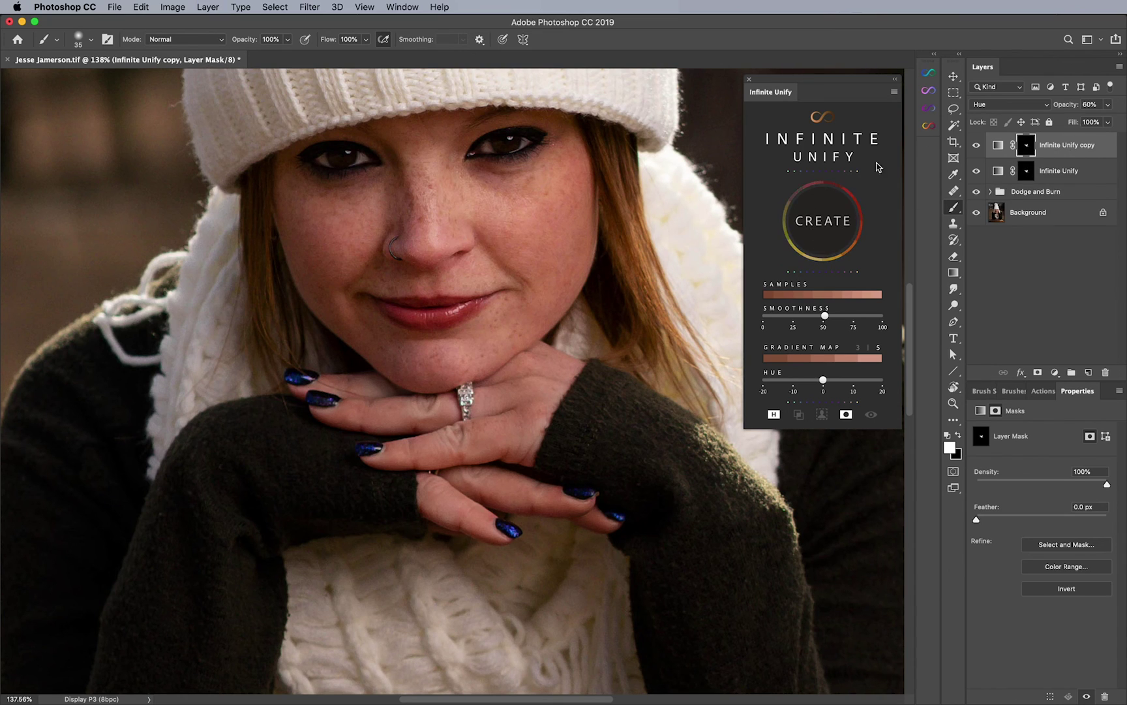
{"action": "left_click", "coordinate": [1006, 105]}
{"action": "left_click", "coordinate": [997, 112]}
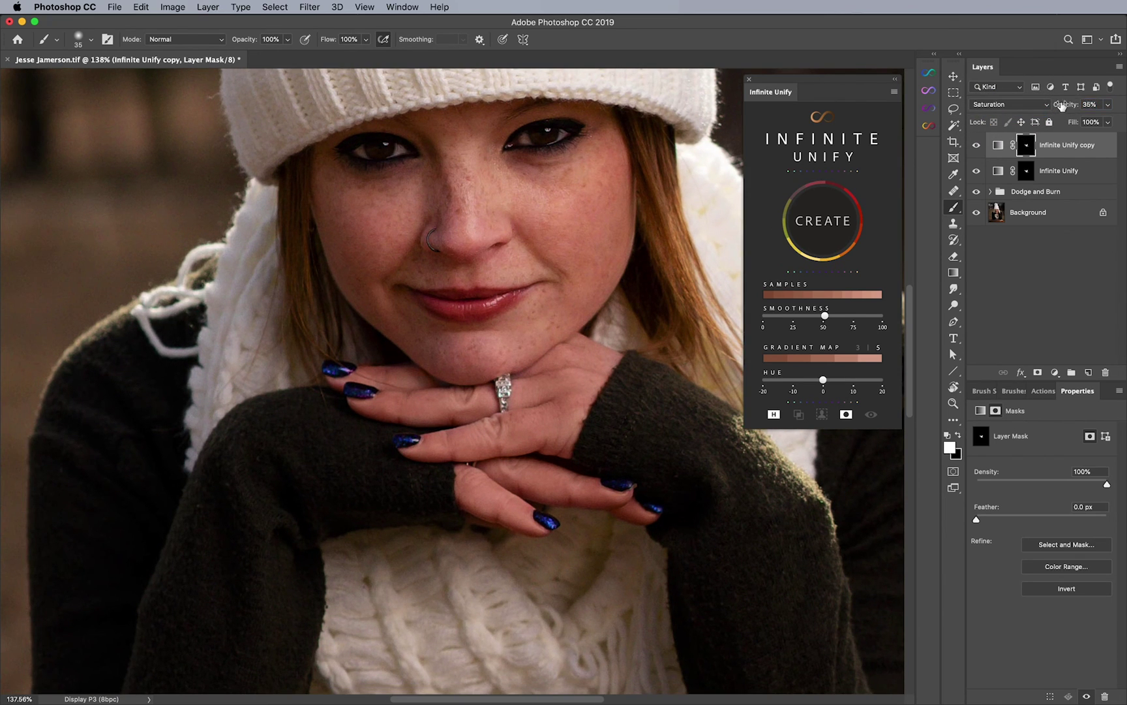
- Adjust the Saturation copy's opacity to 26%, comparing the hands with the layer hidden and shown
{"action": "mouse_move", "coordinate": [1065, 103]}
{"action": "left_mouse_down"}
{"action": "mouse_move", "coordinate": [1039, 101]}
{"action": "mouse_move", "coordinate": [1073, 106]}
{"action": "left_mouse_up"}
{"action": "key", "text": "super+space"}
{"action": "left_click_drag", "start_coordinate": [444, 426], "coordinate": [469, 416]}
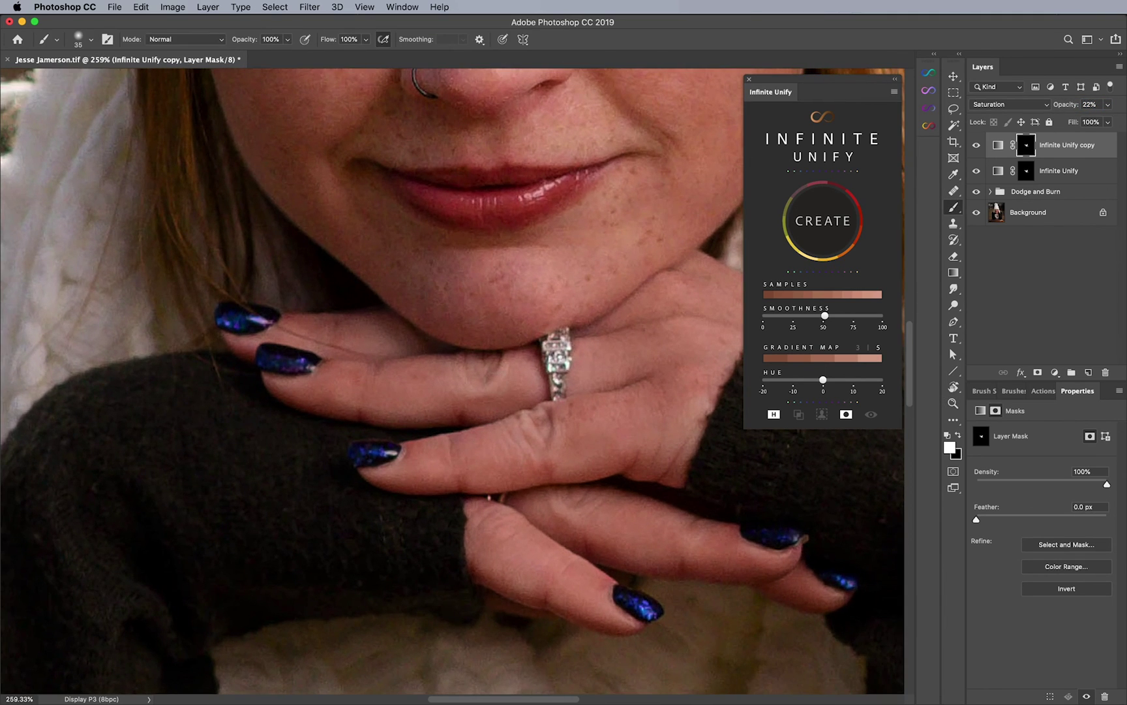
{"action": "left_click_drag", "start_coordinate": [1062, 106], "coordinate": [1092, 103]}
{"action": "mouse_move", "coordinate": [1065, 106]}
{"action": "left_mouse_down"}
{"action": "mouse_move", "coordinate": [1044, 111]}
{"action": "mouse_move", "coordinate": [1071, 106]}
{"action": "left_mouse_up"}
{"action": "left_click", "coordinate": [978, 145]}
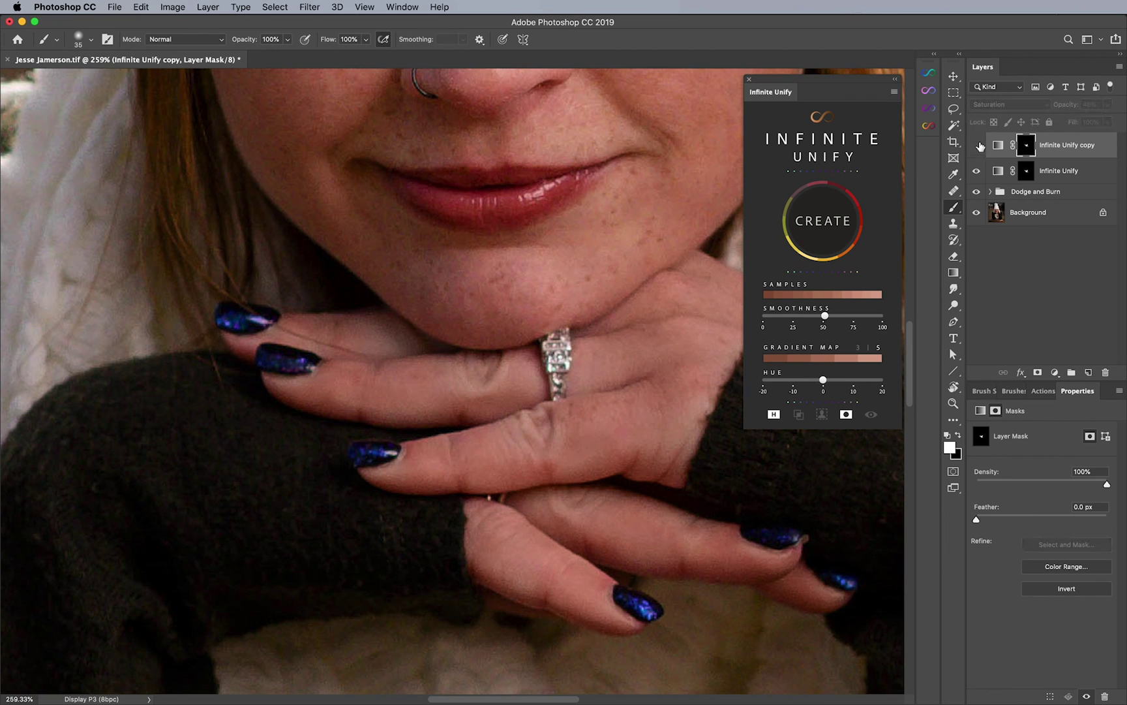
{"action": "left_click", "coordinate": [980, 146]}
{"action": "left_click_drag", "start_coordinate": [629, 351], "coordinate": [601, 366]}
{"action": "left_click_drag", "start_coordinate": [611, 367], "coordinate": [556, 408]}
{"action": "mouse_move", "coordinate": [616, 368]}
{"action": "left_mouse_down"}
{"action": "mouse_move", "coordinate": [603, 374]}
{"action": "mouse_move", "coordinate": [619, 353]}
{"action": "left_mouse_up"}
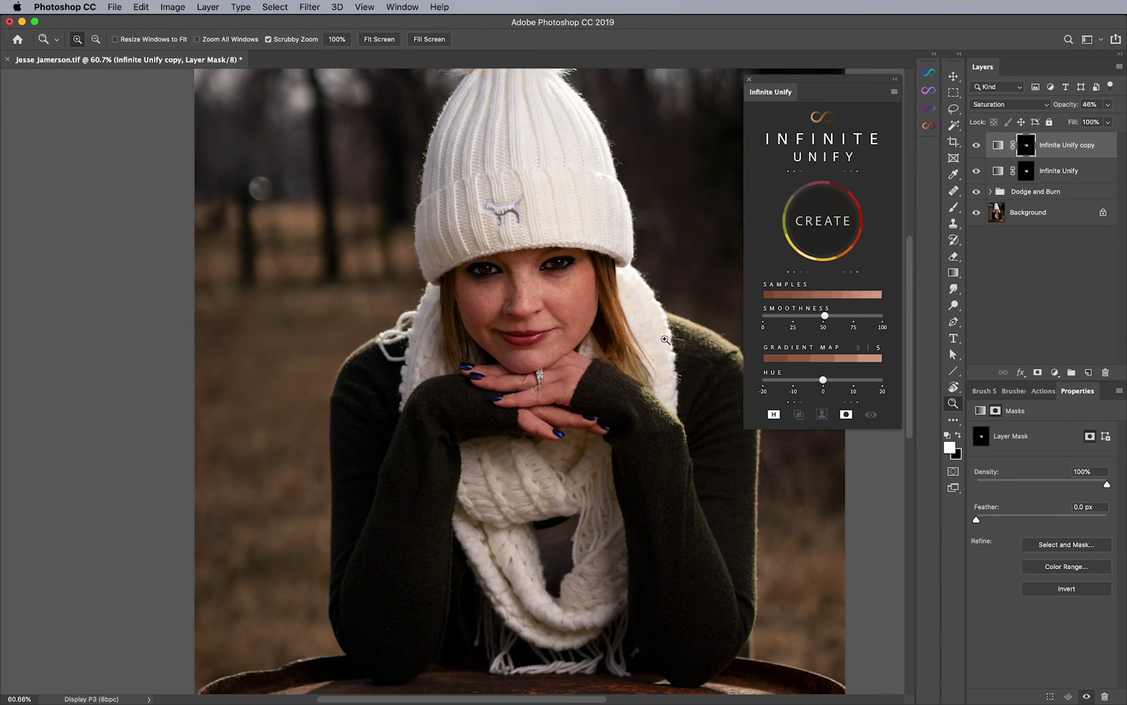
{"action": "left_click_drag", "start_coordinate": [666, 344], "coordinate": [660, 345]}
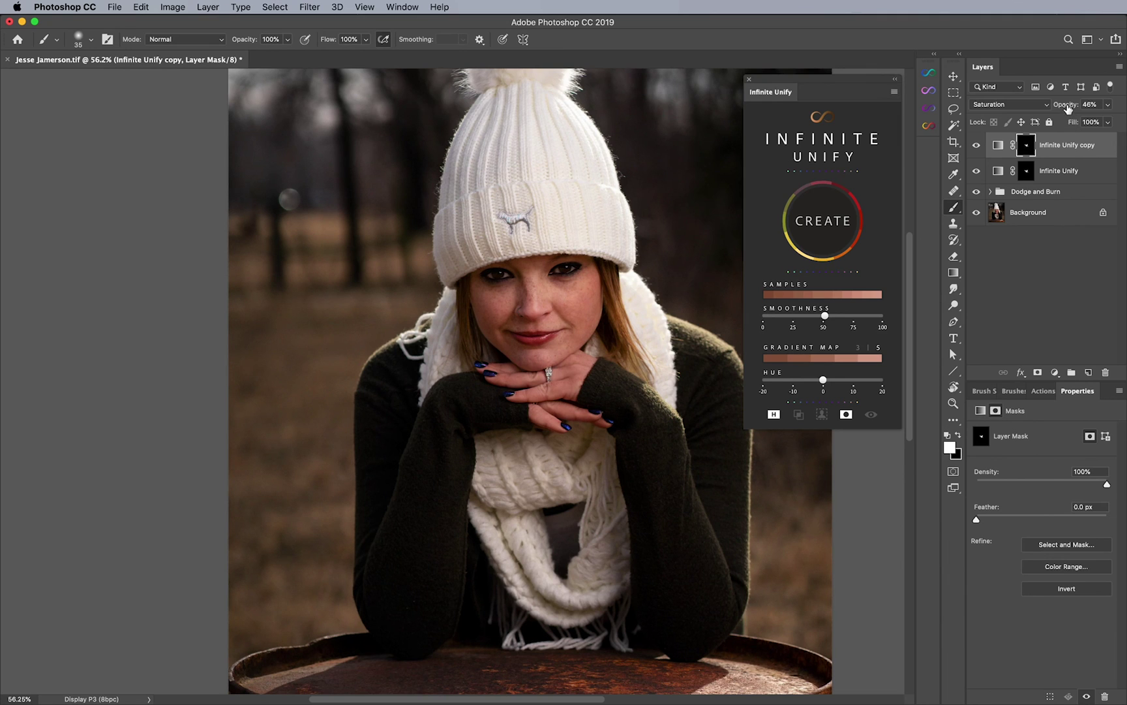
{"action": "left_click_drag", "start_coordinate": [1067, 108], "coordinate": [1055, 108]}
{"action": "left_click_drag", "start_coordinate": [563, 378], "coordinate": [577, 378]}
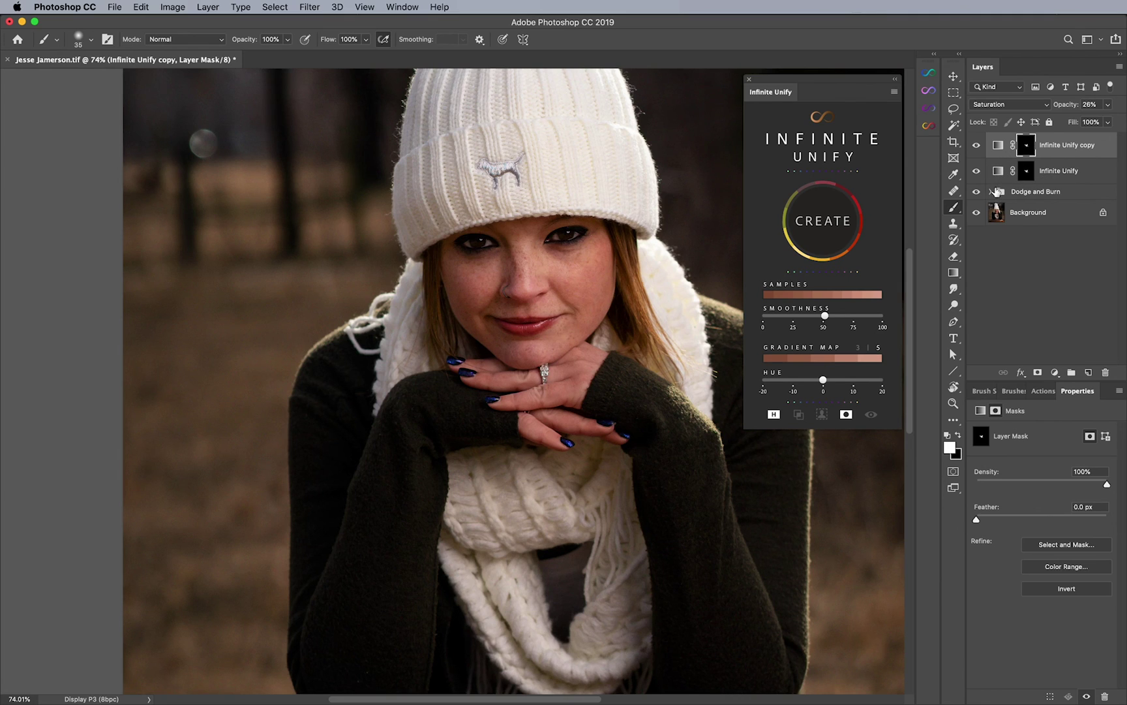
- Compare the portrait with the Dodge and Burn group hidden and shown, in full view and closer on the face
{"action": "left_click", "coordinate": [977, 193]}
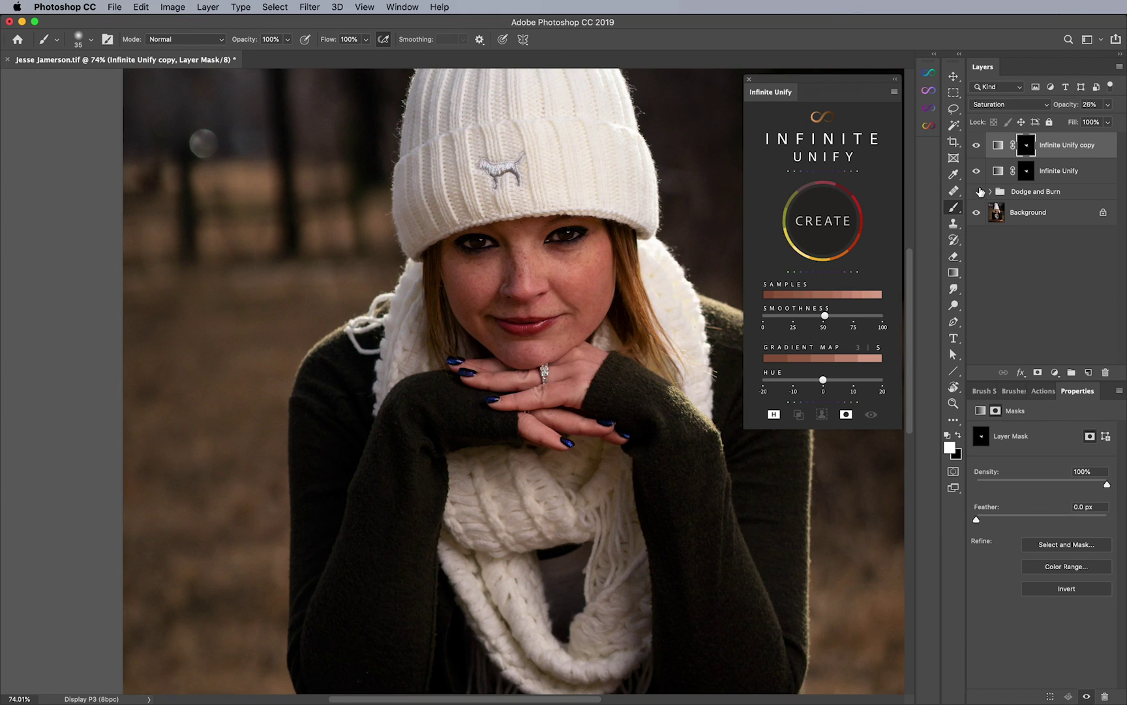
{"action": "left_click", "coordinate": [977, 193]}
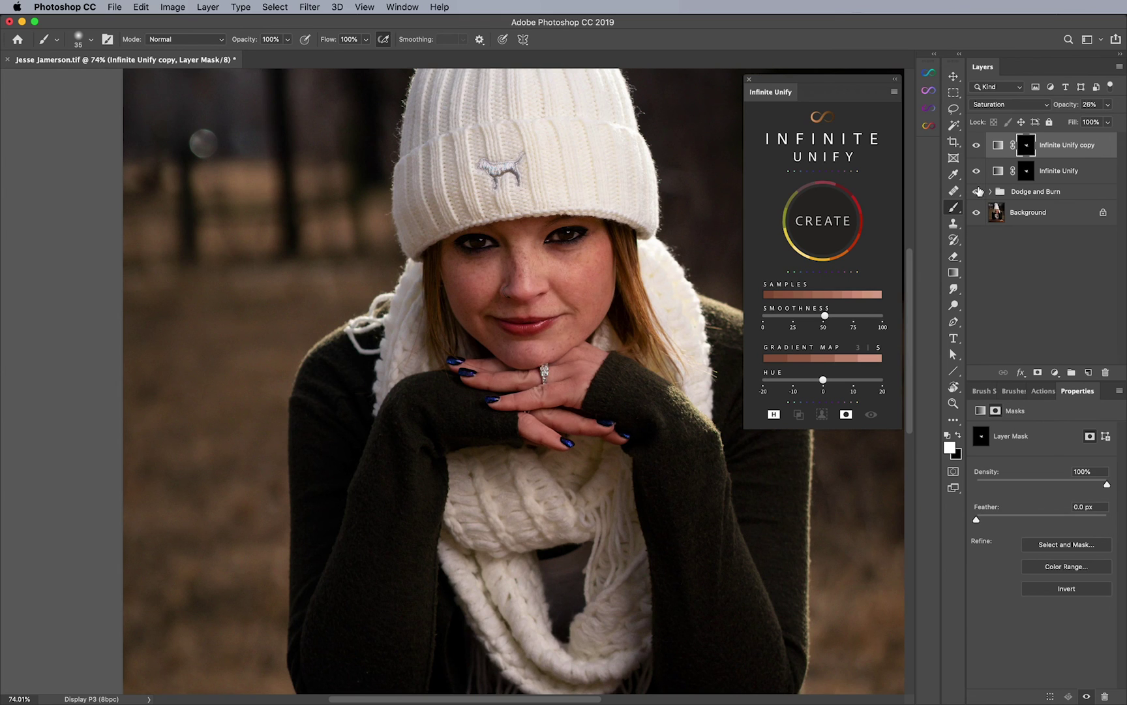
{"action": "left_click", "coordinate": [977, 193]}
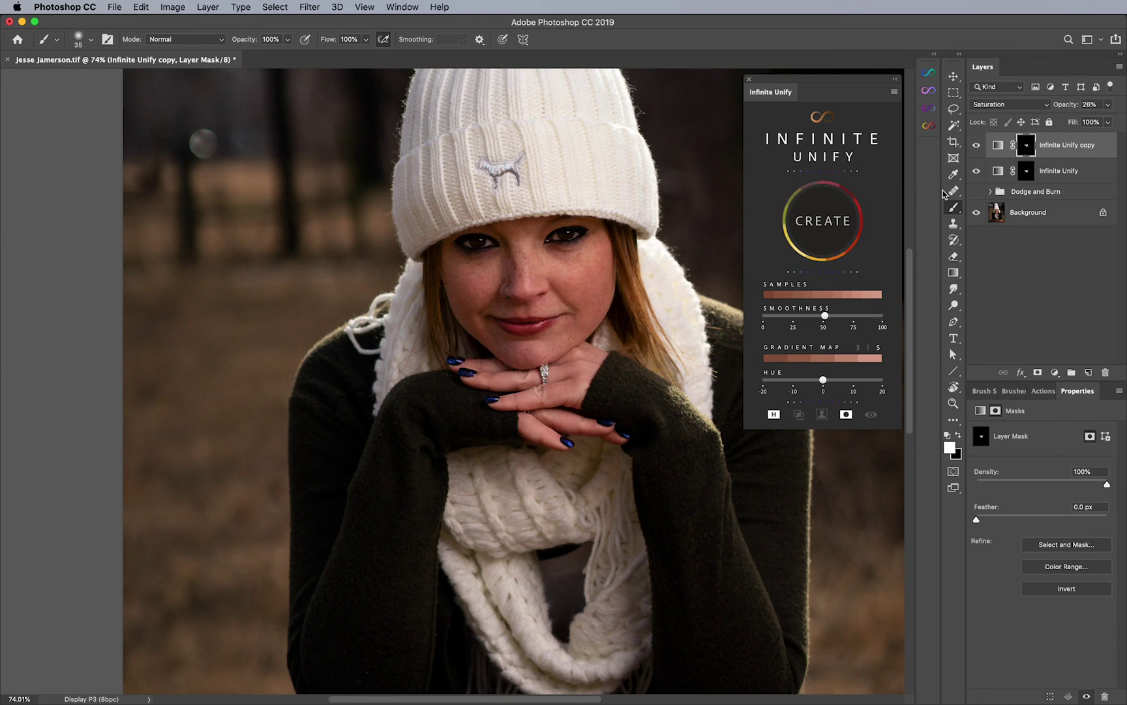
{"action": "left_click", "coordinate": [977, 193]}
{"action": "left_click", "coordinate": [977, 193]}
{"action": "left_click_drag", "start_coordinate": [599, 388], "coordinate": [583, 384]}
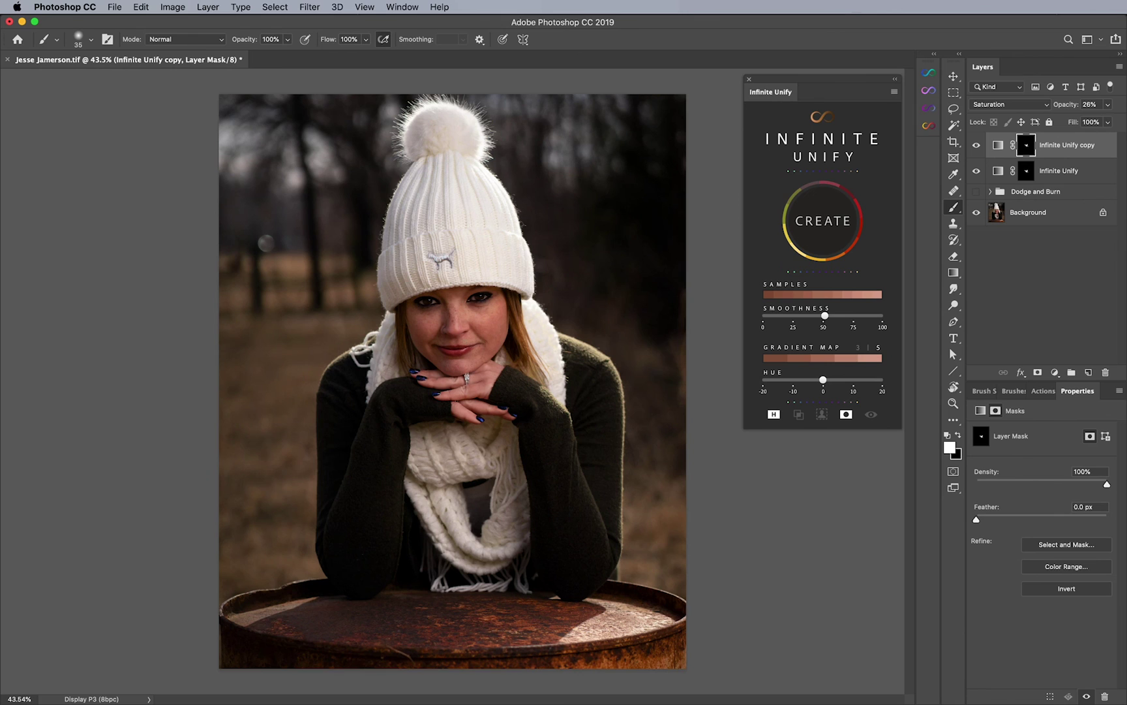
{"action": "left_click_drag", "start_coordinate": [454, 355], "coordinate": [472, 355]}
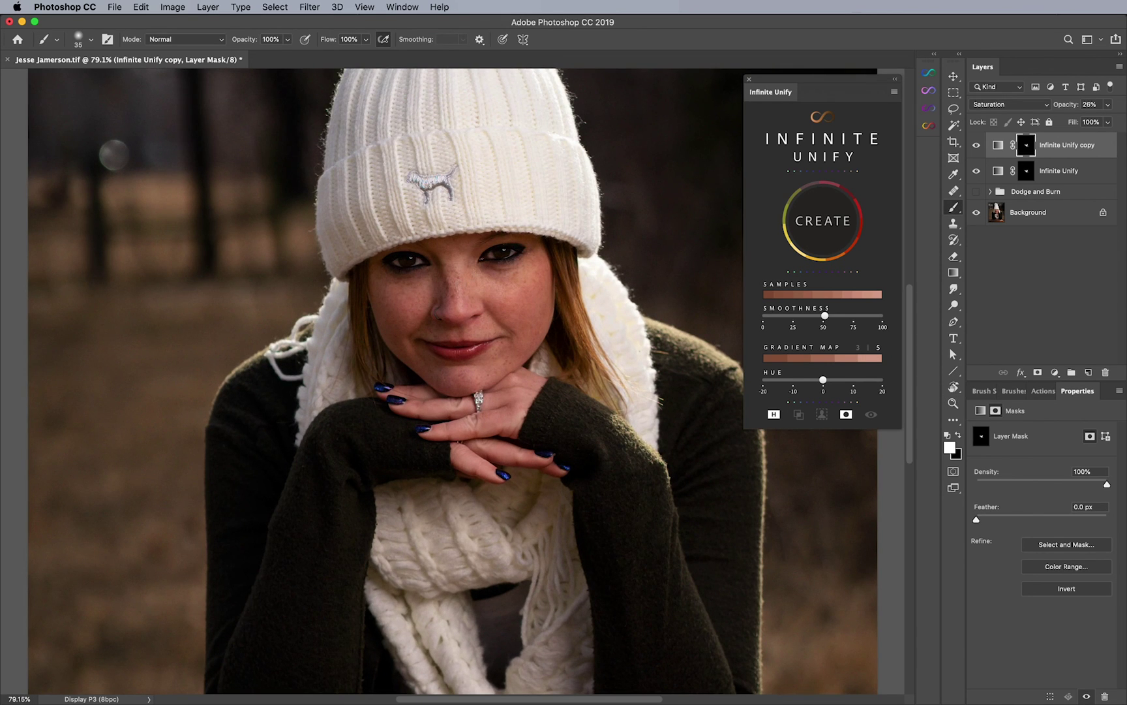
{"action": "key", "text": "v"}
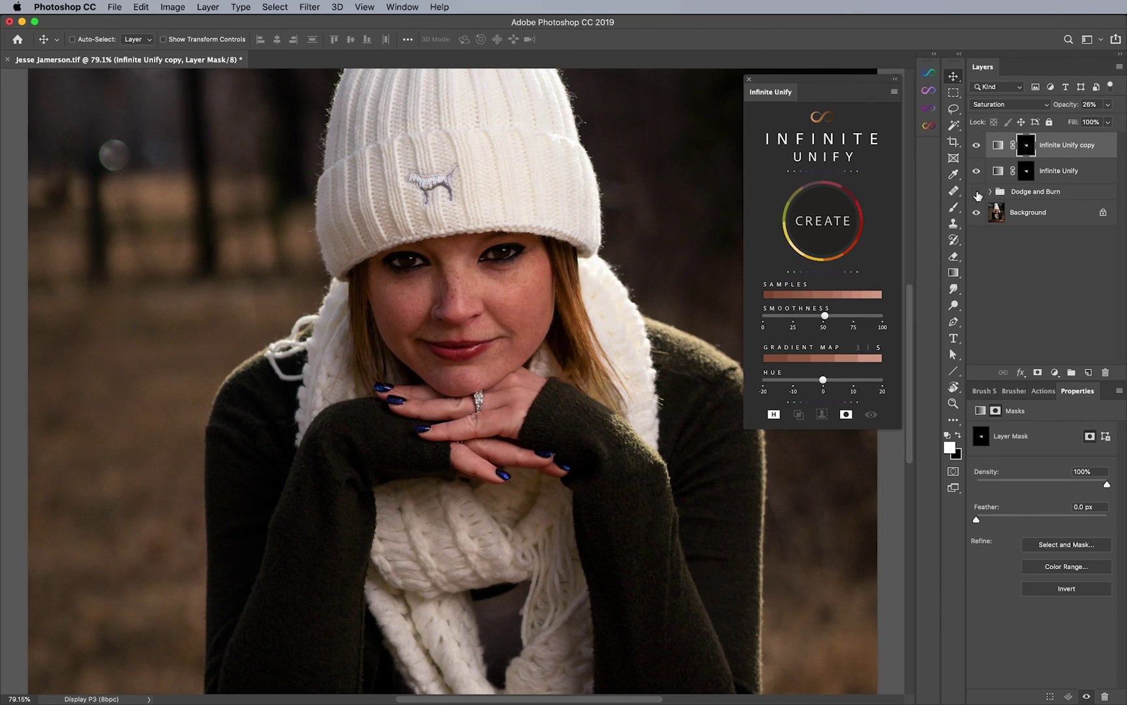
{"action": "left_click", "coordinate": [977, 191]}
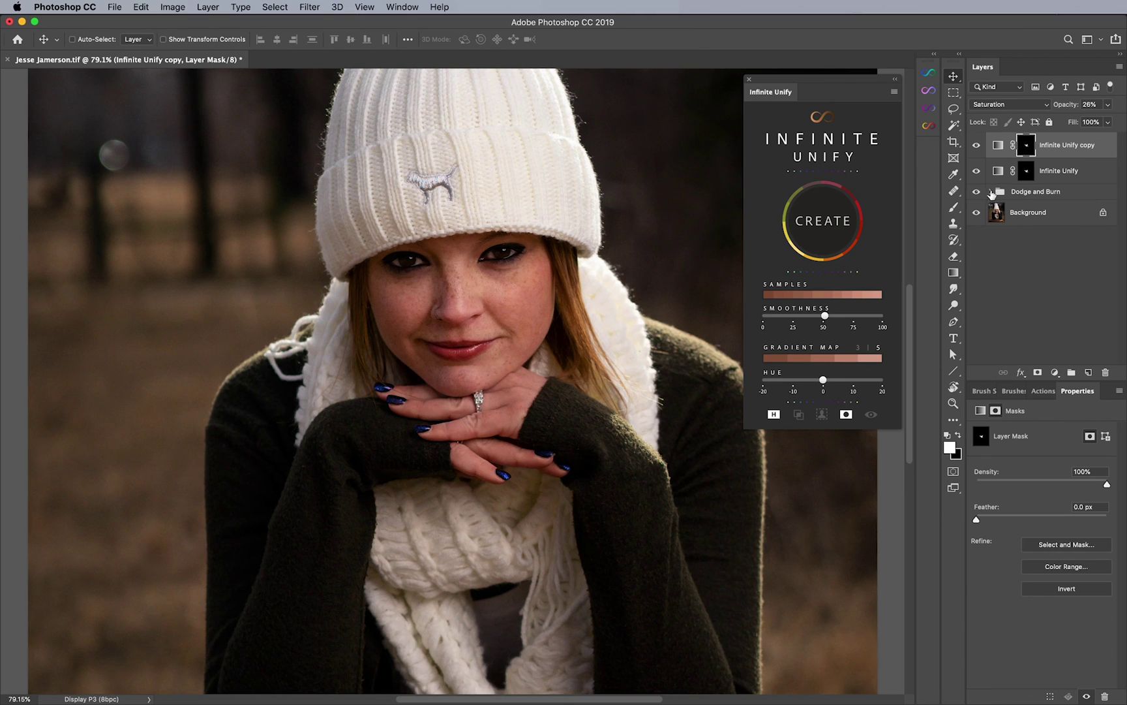
- Try adjusting the Burn layer's opacity inside the Dodge and Burn group, then collapse the group
{"action": "left_click", "coordinate": [991, 192]}
{"action": "left_click", "coordinate": [1057, 238]}
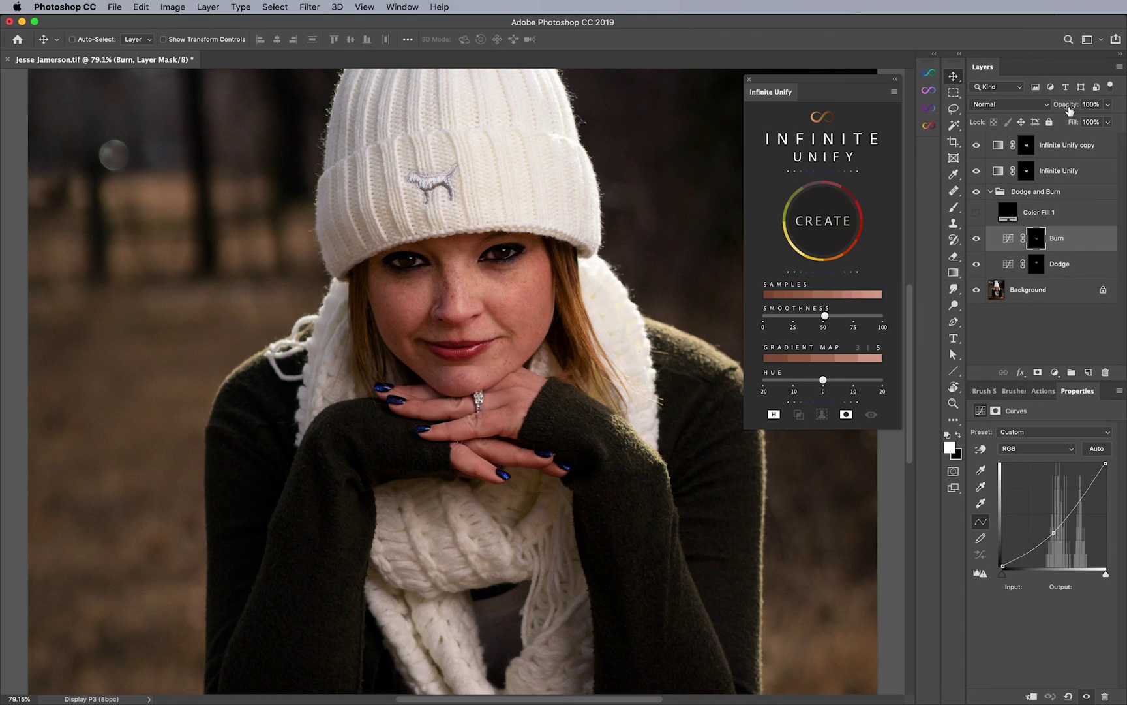
{"action": "left_click_drag", "start_coordinate": [1070, 110], "coordinate": [1093, 107]}
{"action": "left_click", "coordinate": [991, 193]}
{"action": "left_click", "coordinate": [990, 192]}
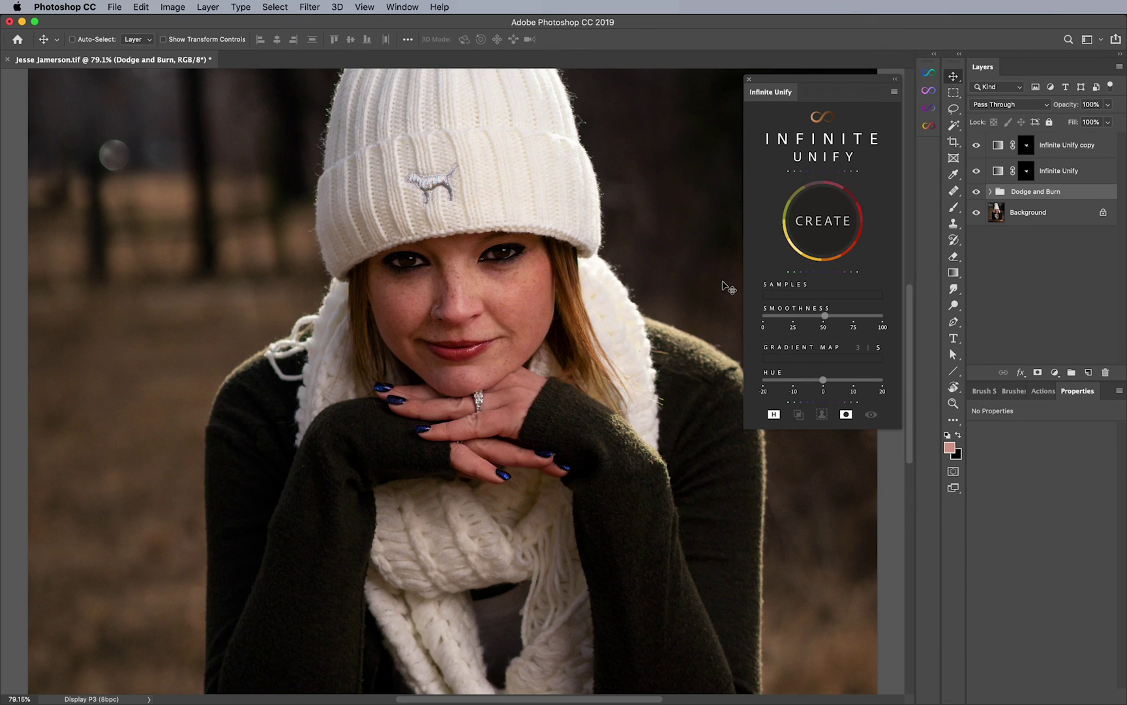
- Select the original Infinite Unify layer beneath its copy
{"action": "left_click", "coordinate": [1062, 172]}
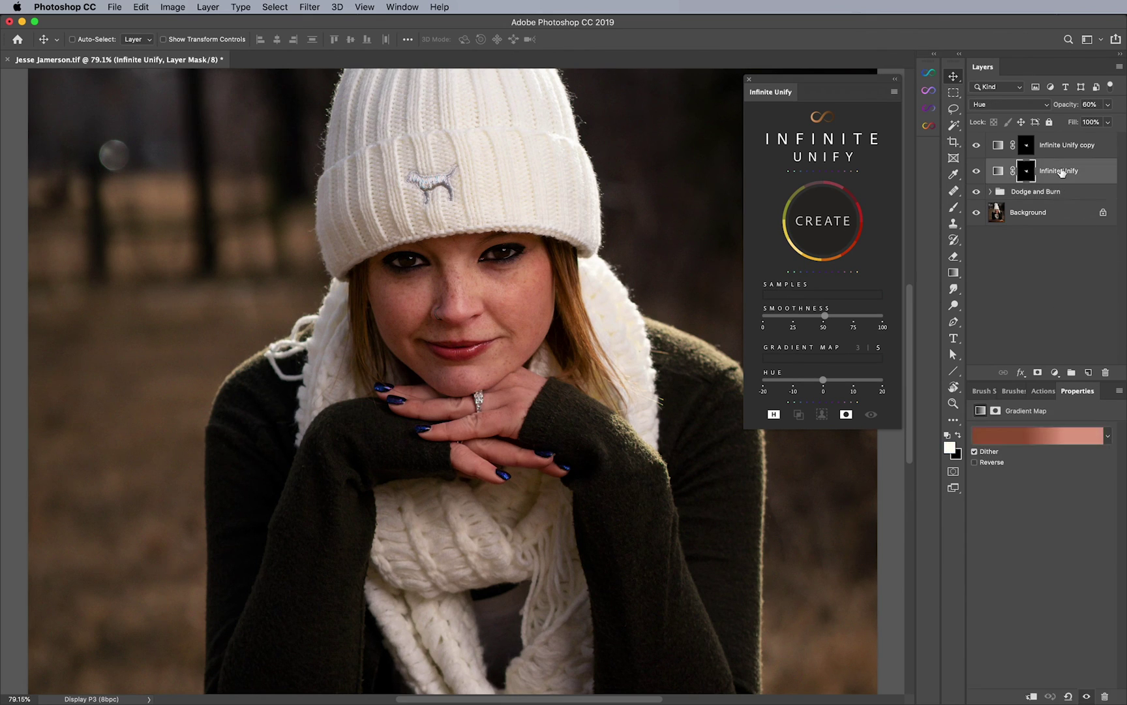